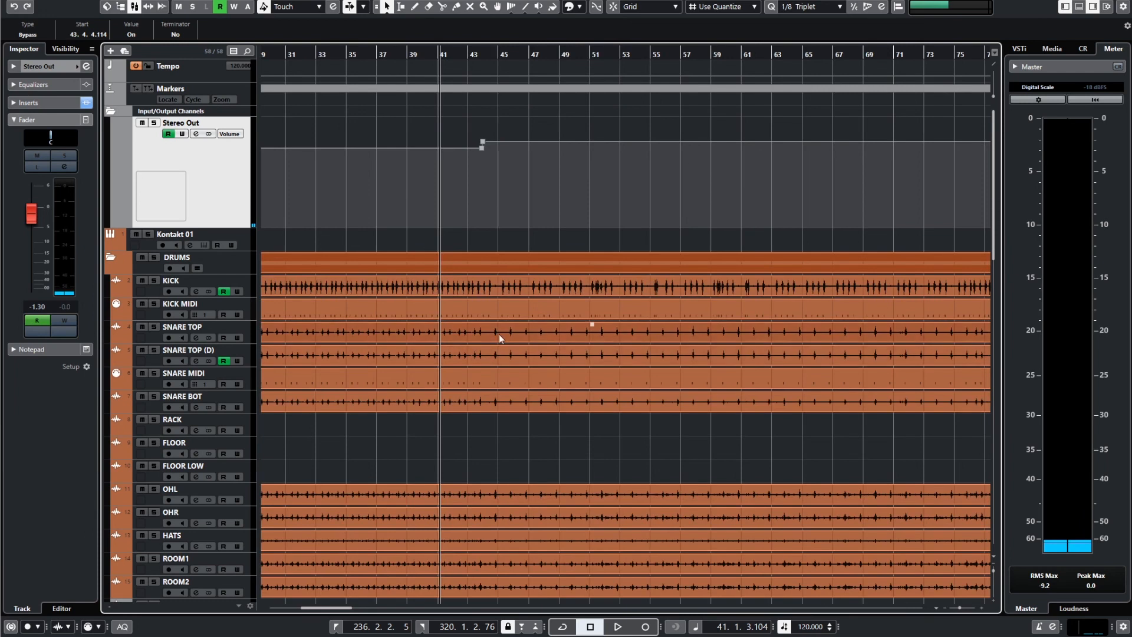
Examine the Stereo Out volume automation jump around bar 44.
scroll(466, 333, up, 5)
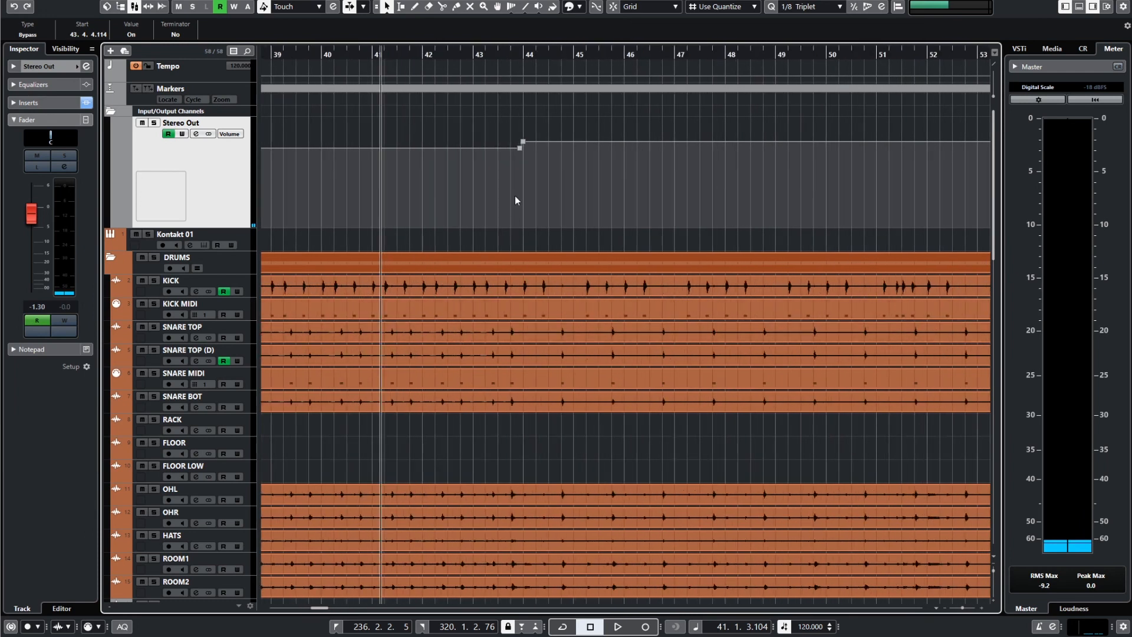
drag(418, 57, 458, 59)
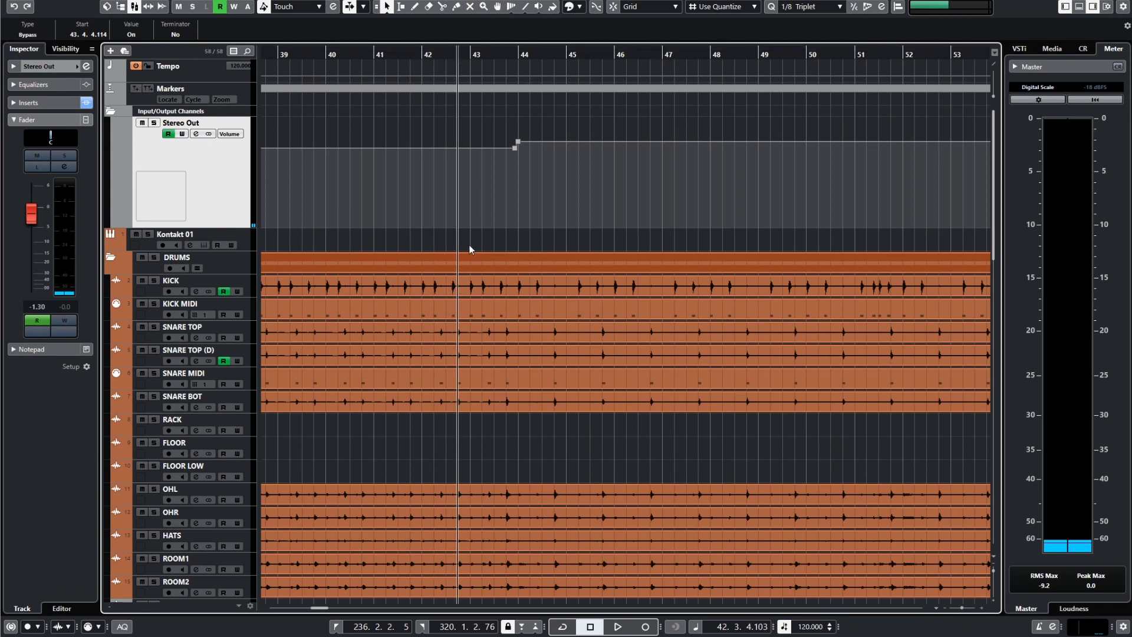
scroll(518, 203, up, 4)
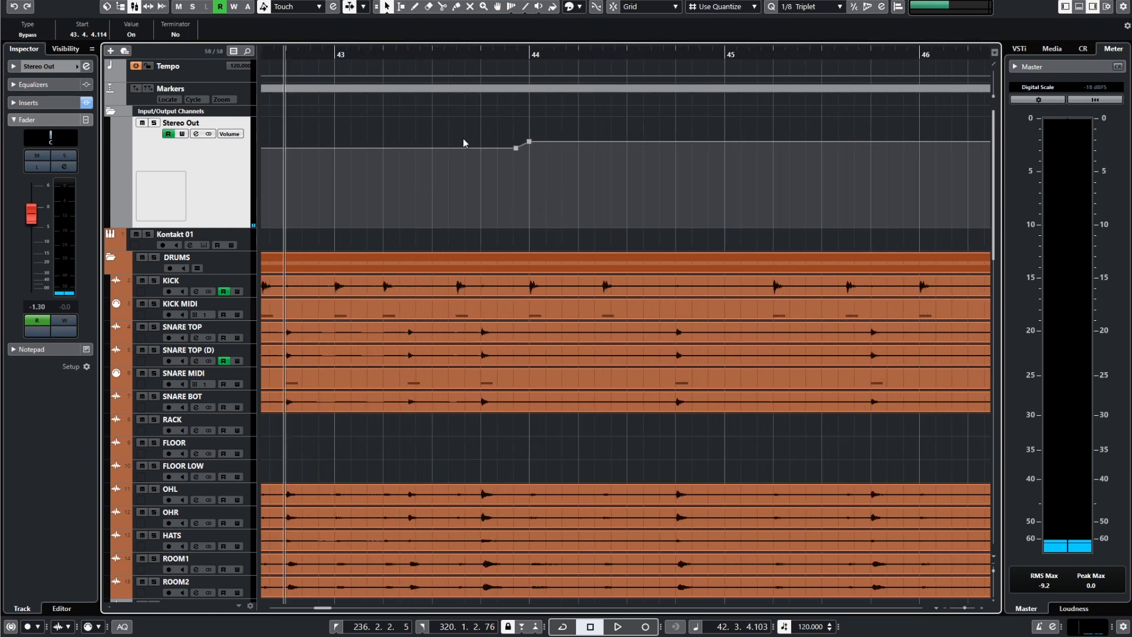
scroll(504, 206, down, 3)
scroll(500, 236, up, 3)
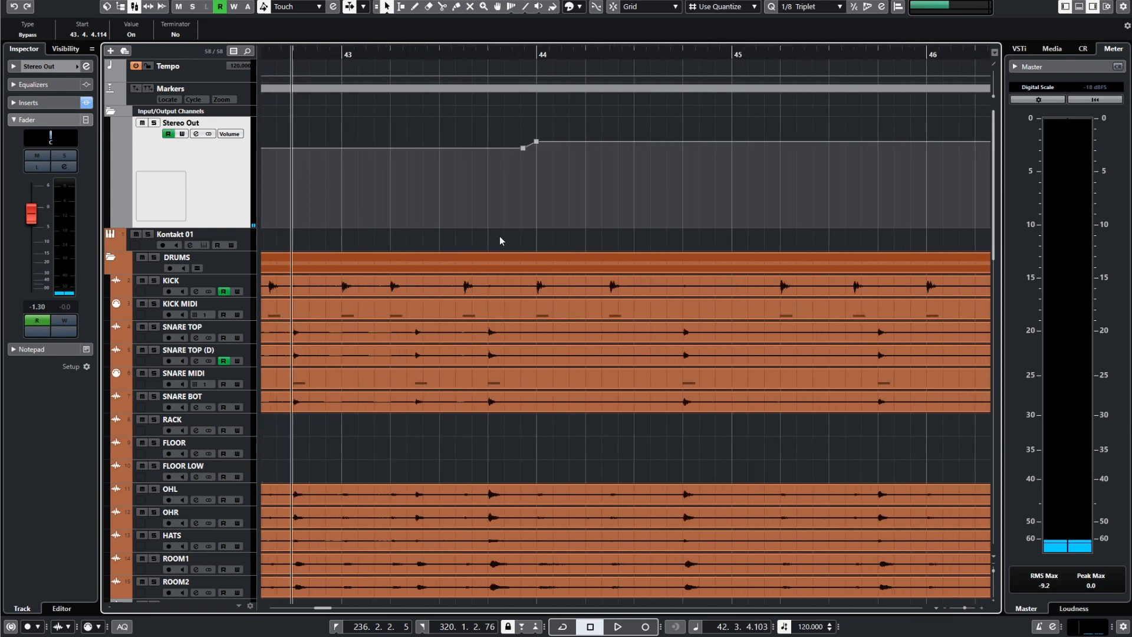
scroll(501, 238, down, 4)
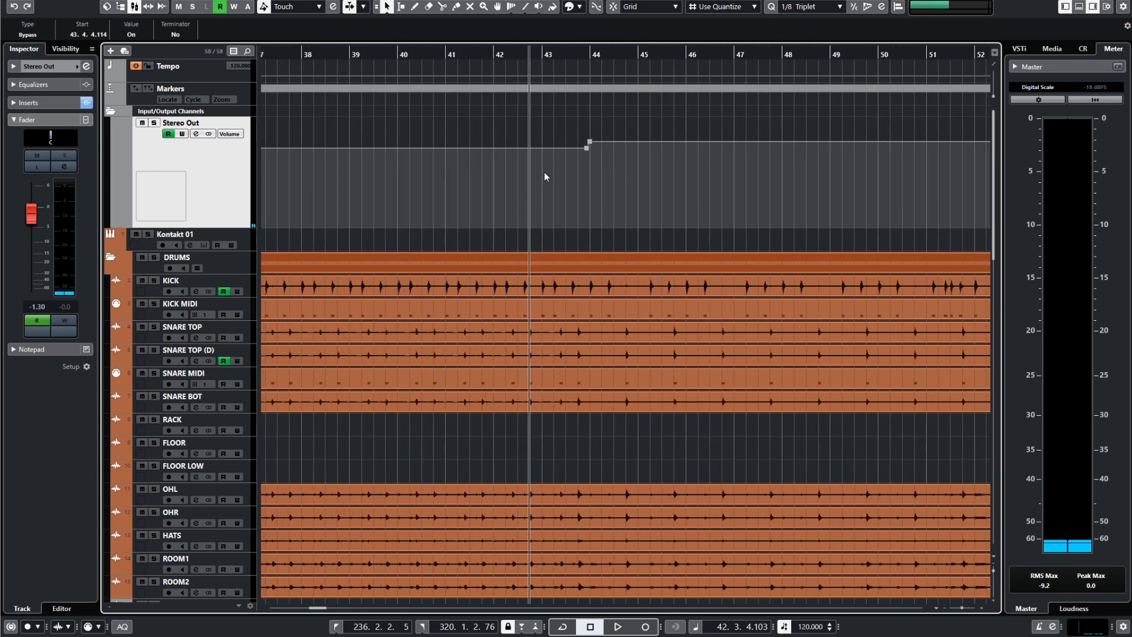
scroll(583, 230, up, 4)
scroll(481, 147, down, 4)
Play the song from just before bar 41 through the Stereo Out volume change at bar 44.
drag(398, 58, 383, 54)
key(space)
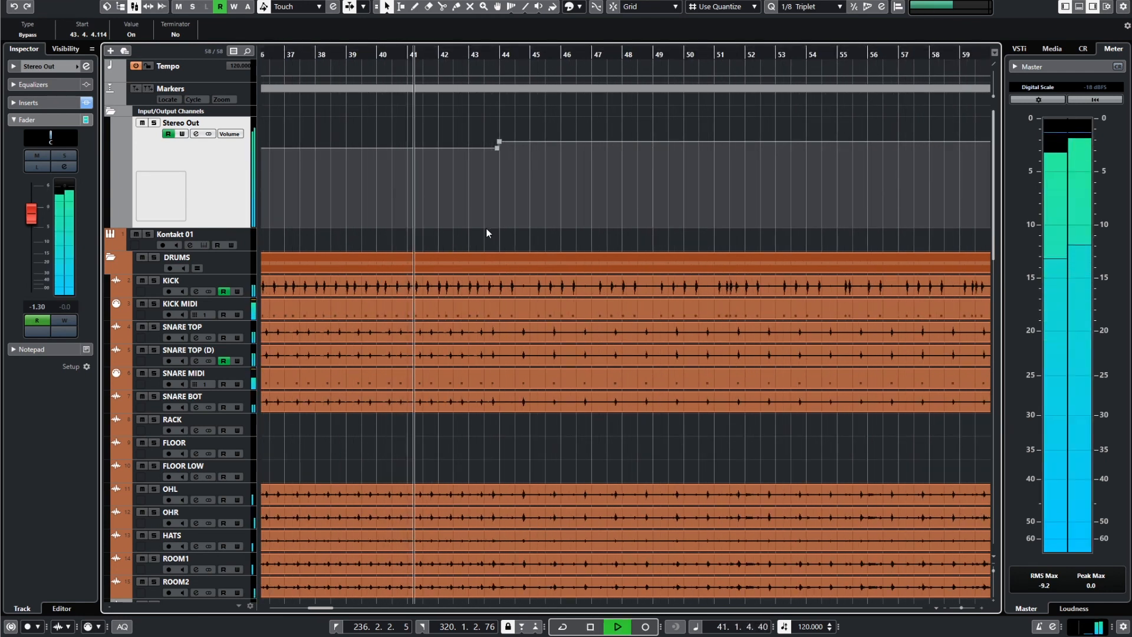
scroll(486, 229, up, 4)
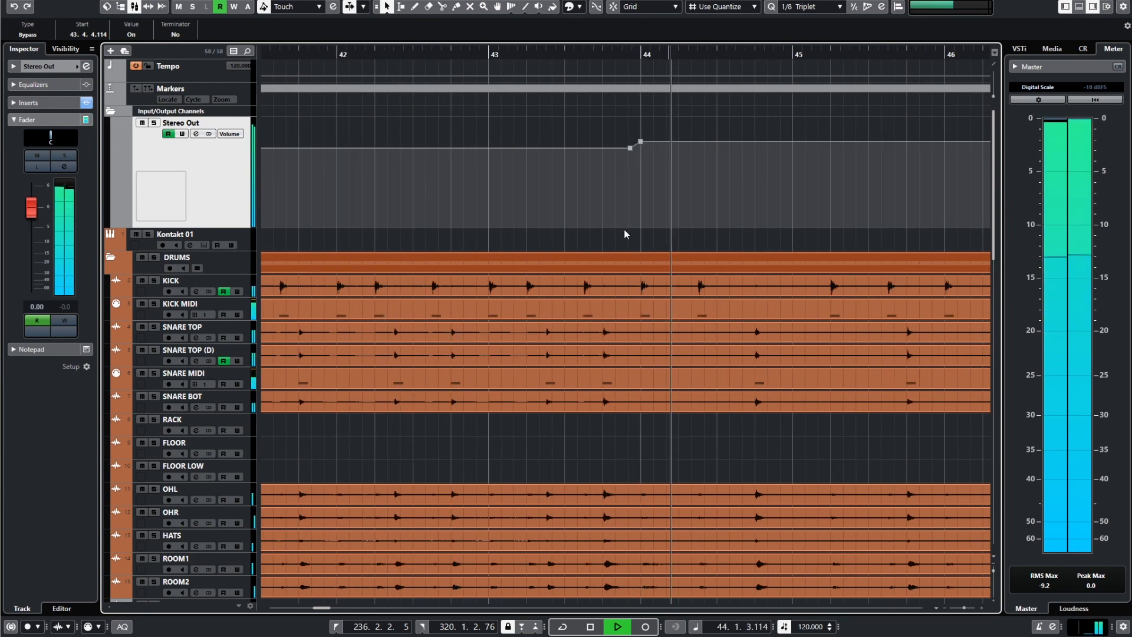
scroll(731, 236, down, 2)
scroll(727, 241, right, 3)
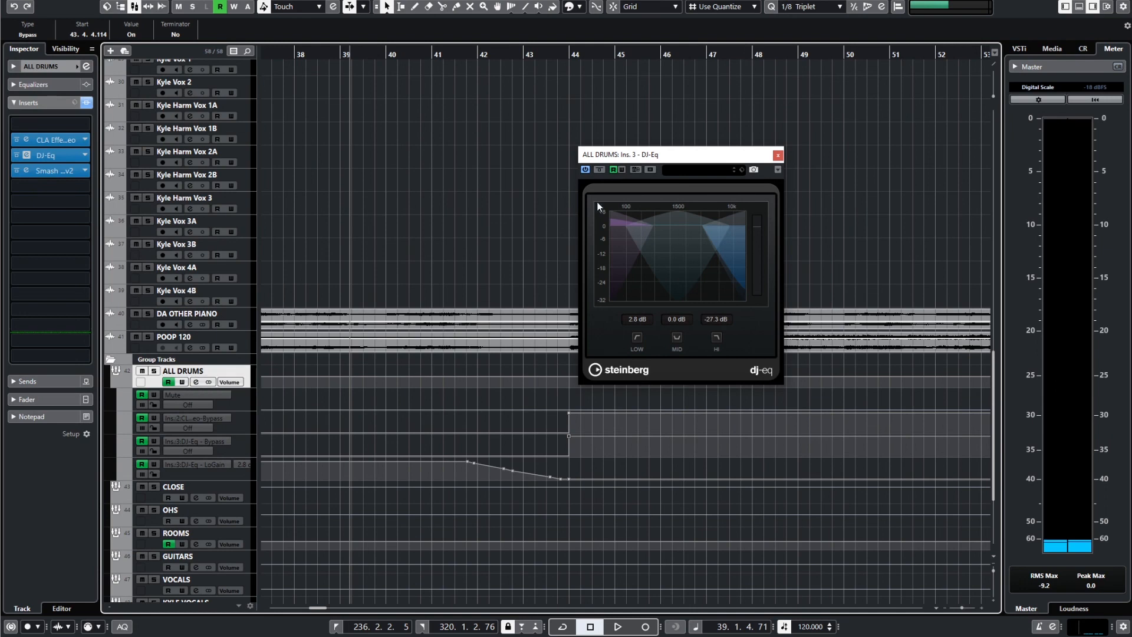
Open the CLA Effects Stereo insert of the ALL DRUMS group and place it beside the DJ-Eq window.
drag(666, 156, 772, 151)
click(26, 140)
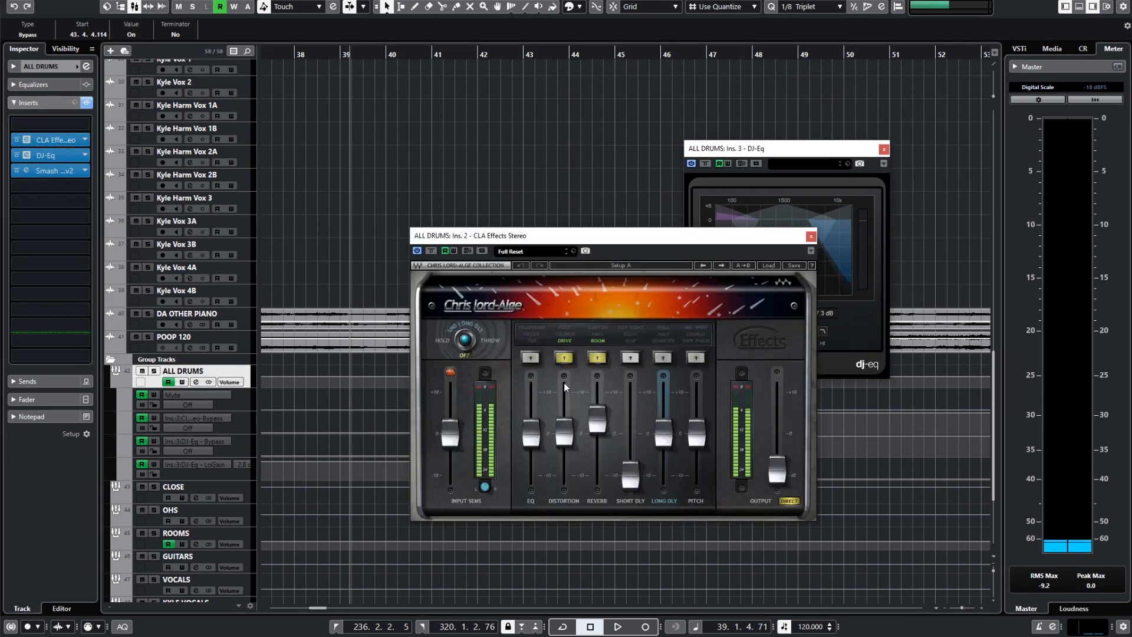
drag(651, 240, 478, 86)
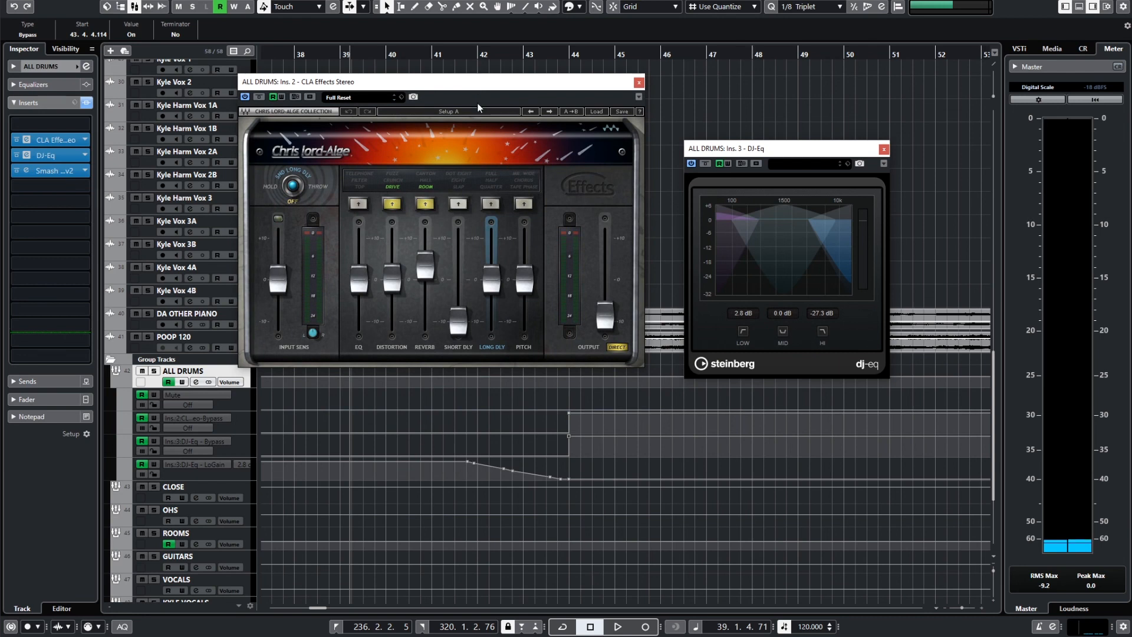
drag(464, 83, 481, 82)
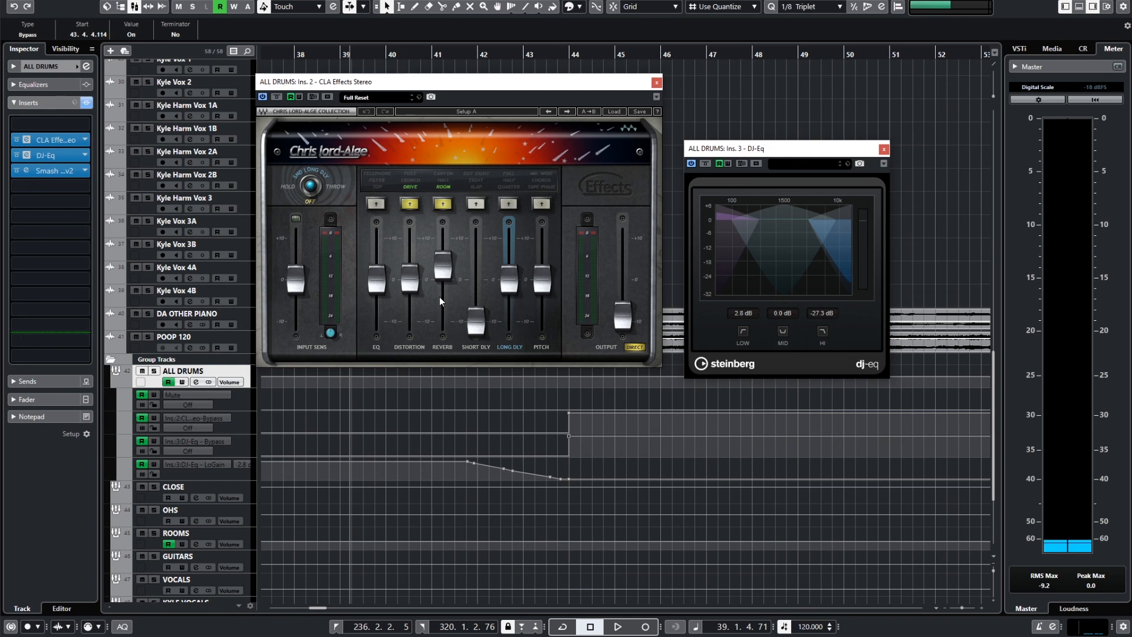
Close CLA Effects Stereo and place the DJ-Eq window above the ALL DRUMS automation lanes.
click(656, 82)
drag(802, 151, 497, 131)
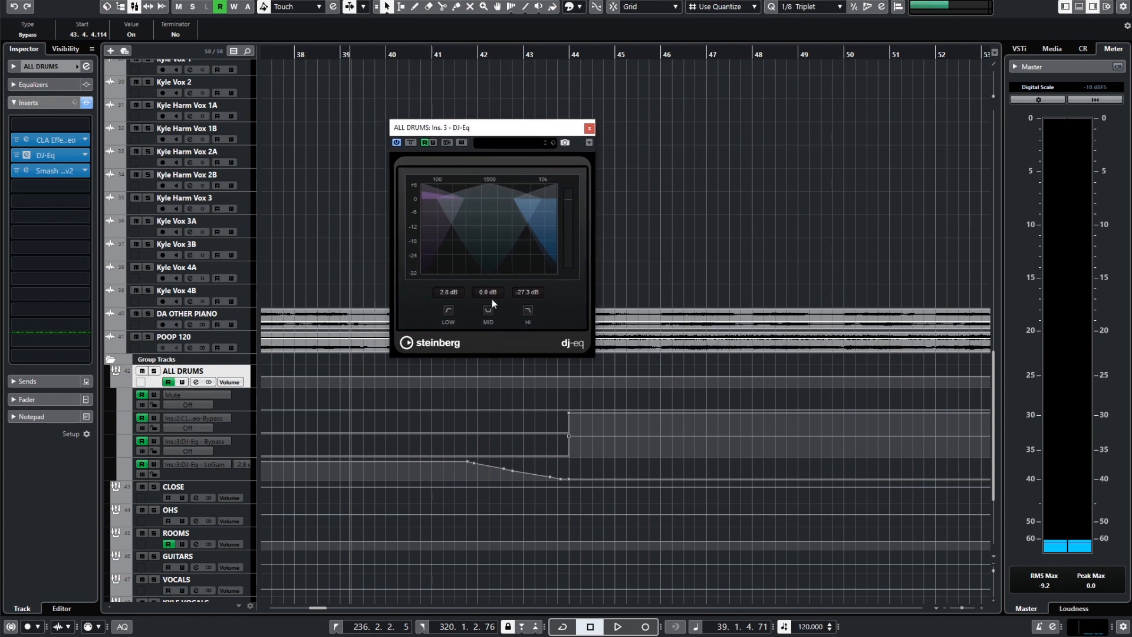
drag(491, 134, 491, 133)
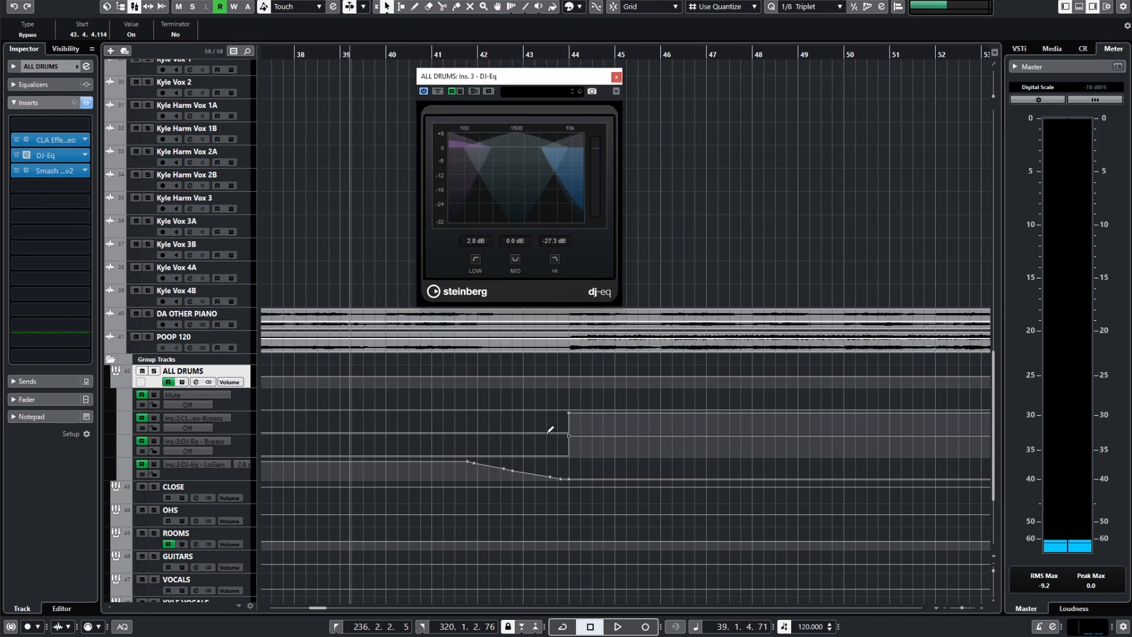
Play the full mix from bar 39 through the ALL DRUMS plug-in automation change at bar 44, then stop.
scroll(565, 512, up, 2)
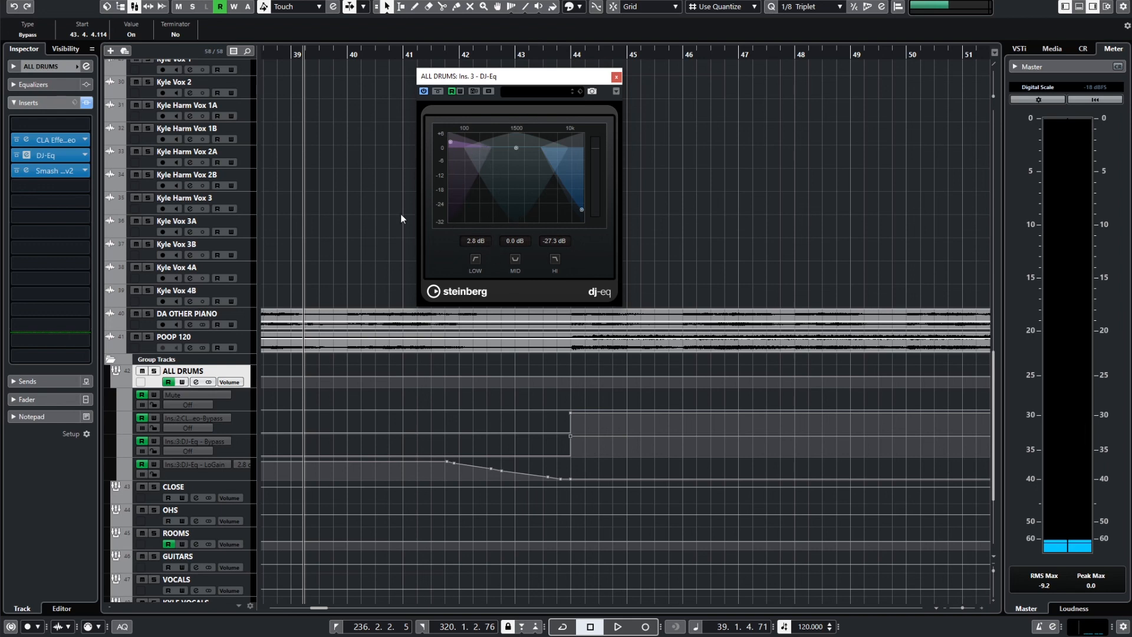
key(space)
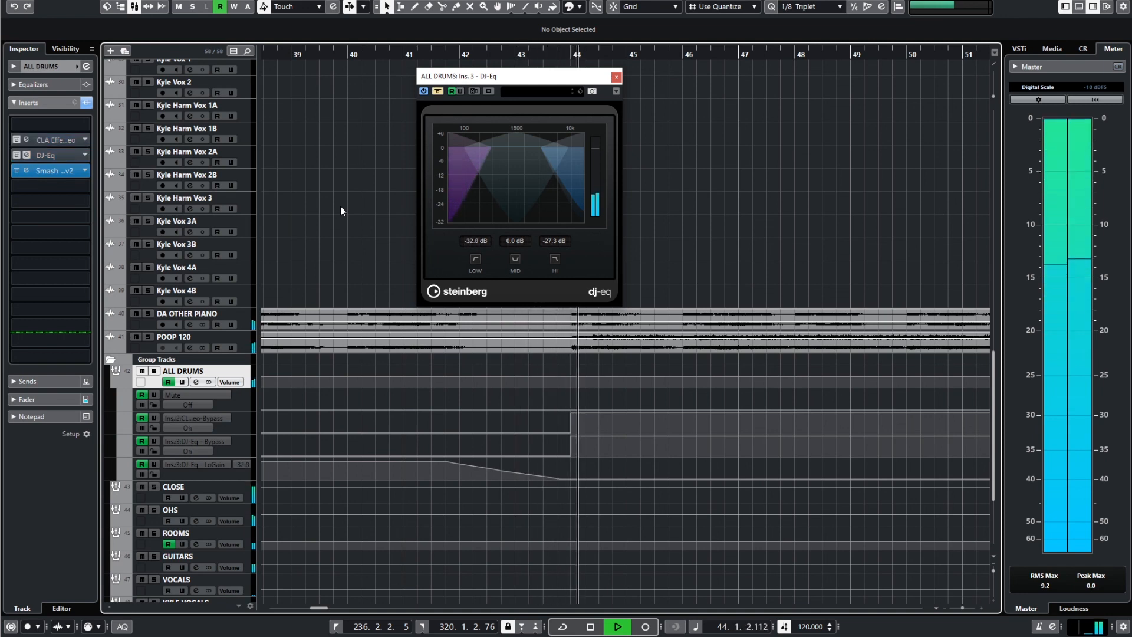
key(space)
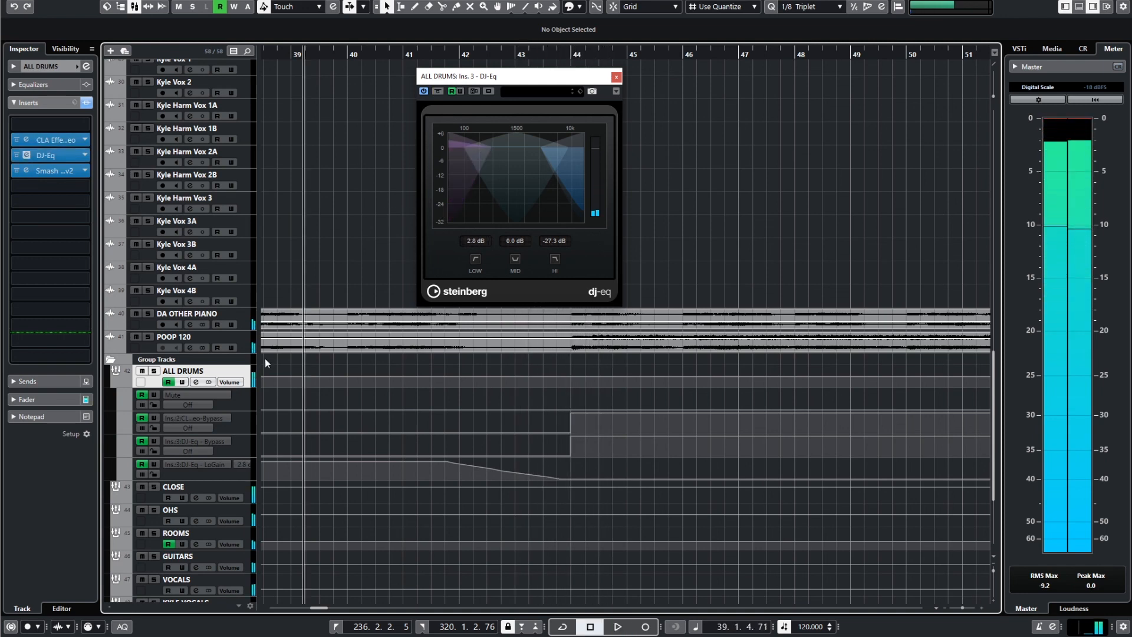
Solo the ALL DRUMS group and play it from bar 39 through the effect change at bar 44.
click(153, 370)
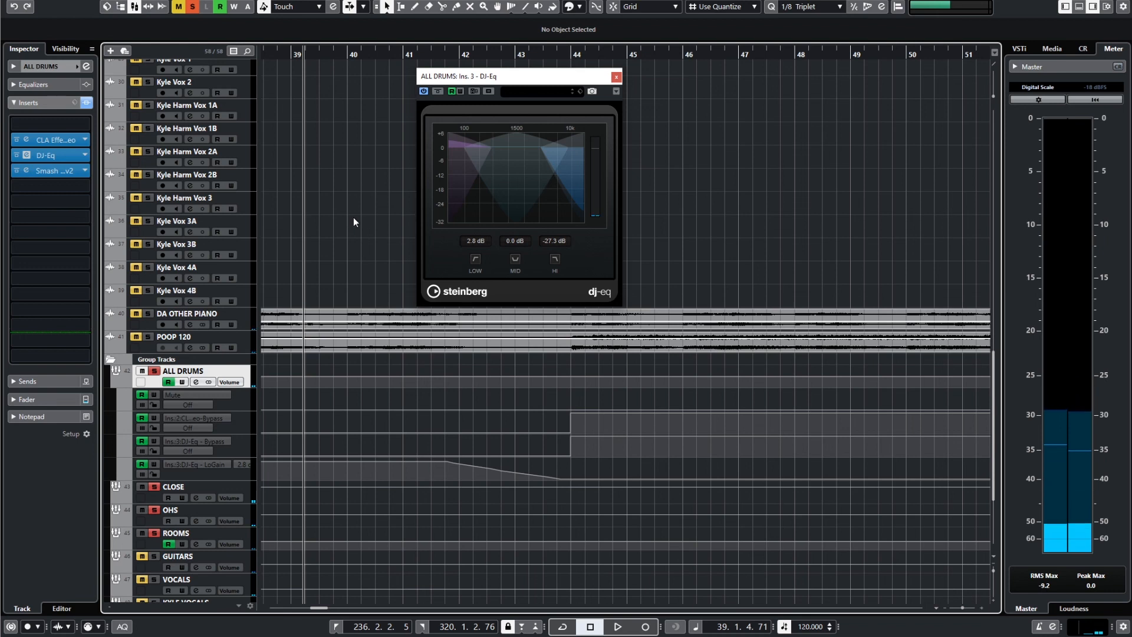
key(space)
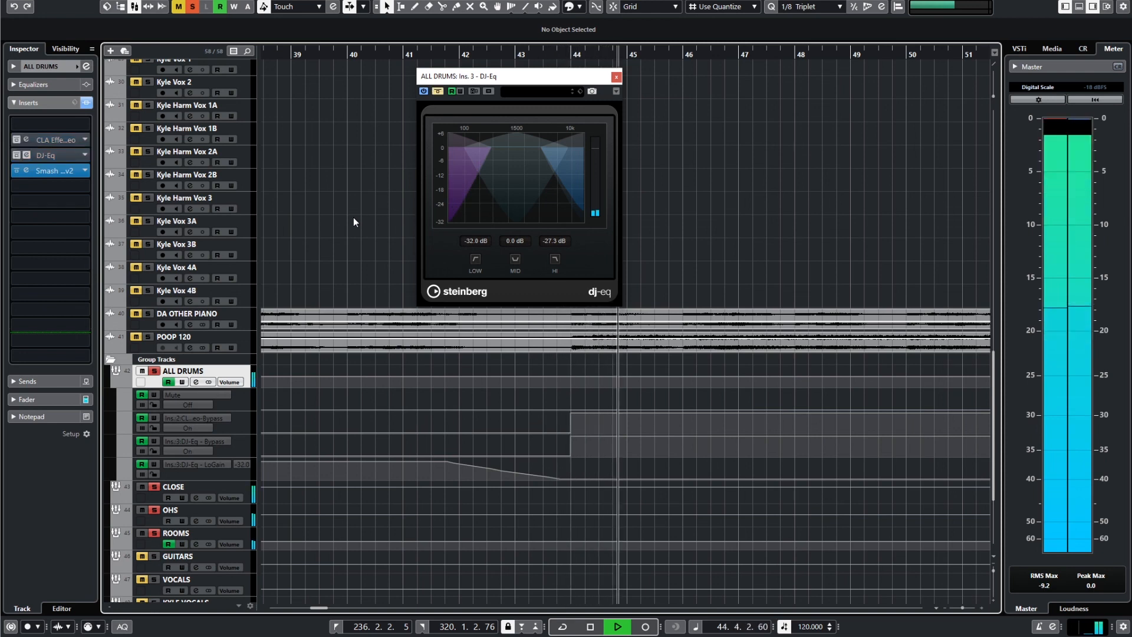
key(space)
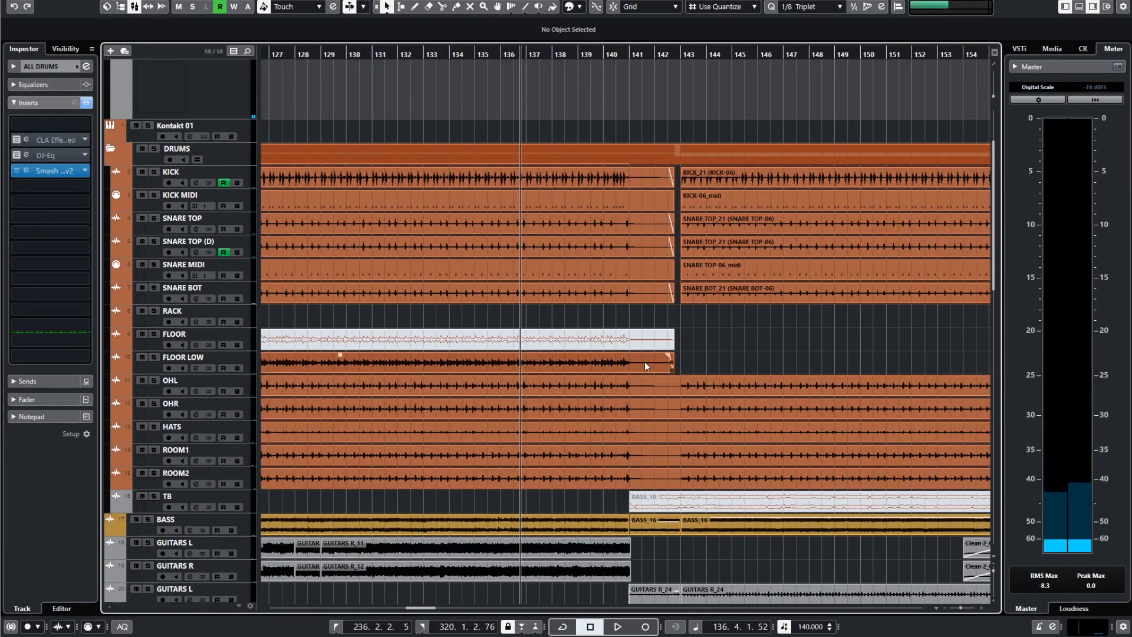
Examine the Stereo Out automation and the drum, bass, guitar and vocal tracks across bars 141 to 157.
scroll(644, 362, down, 5)
scroll(588, 387, up, 3)
scroll(588, 387, down, 6)
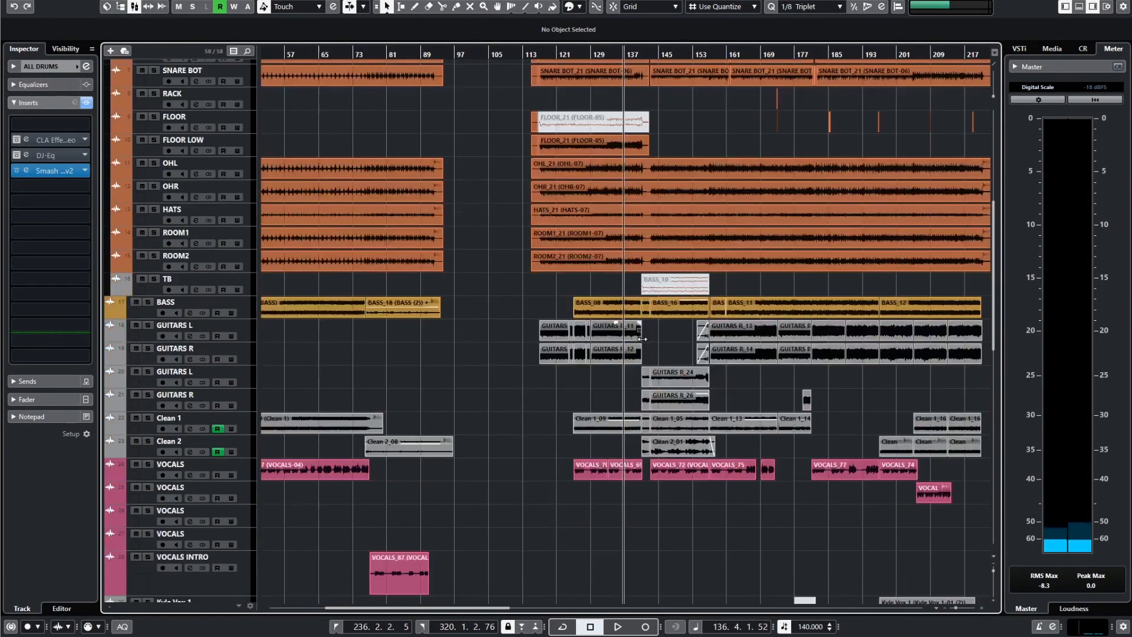
scroll(510, 260, up, 5)
scroll(510, 347, up, 5)
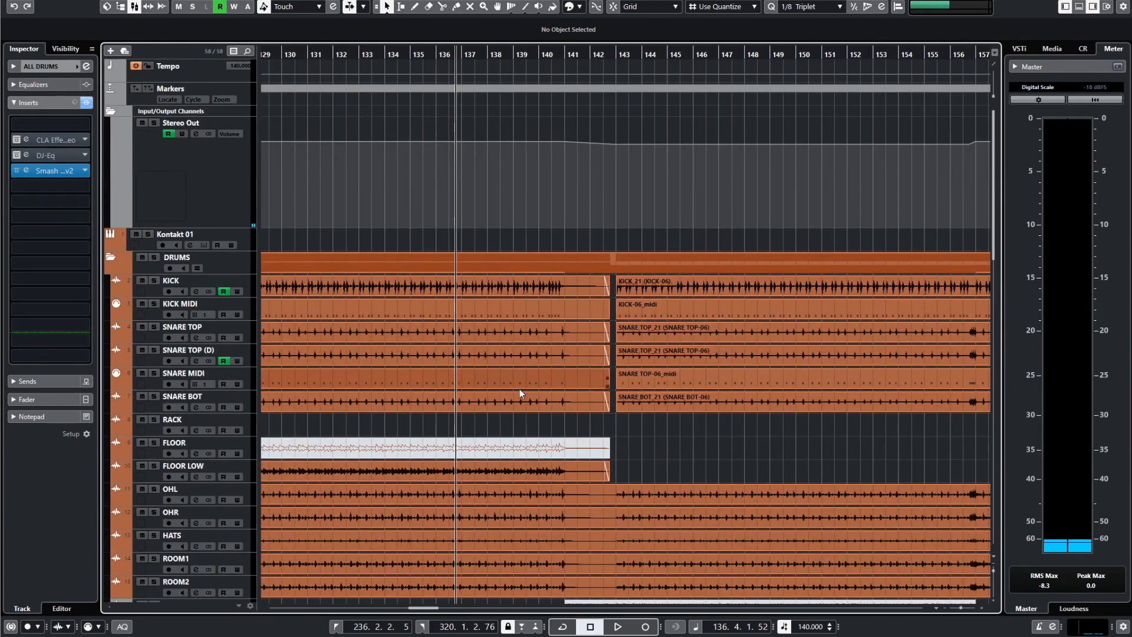
scroll(507, 412, down, 2)
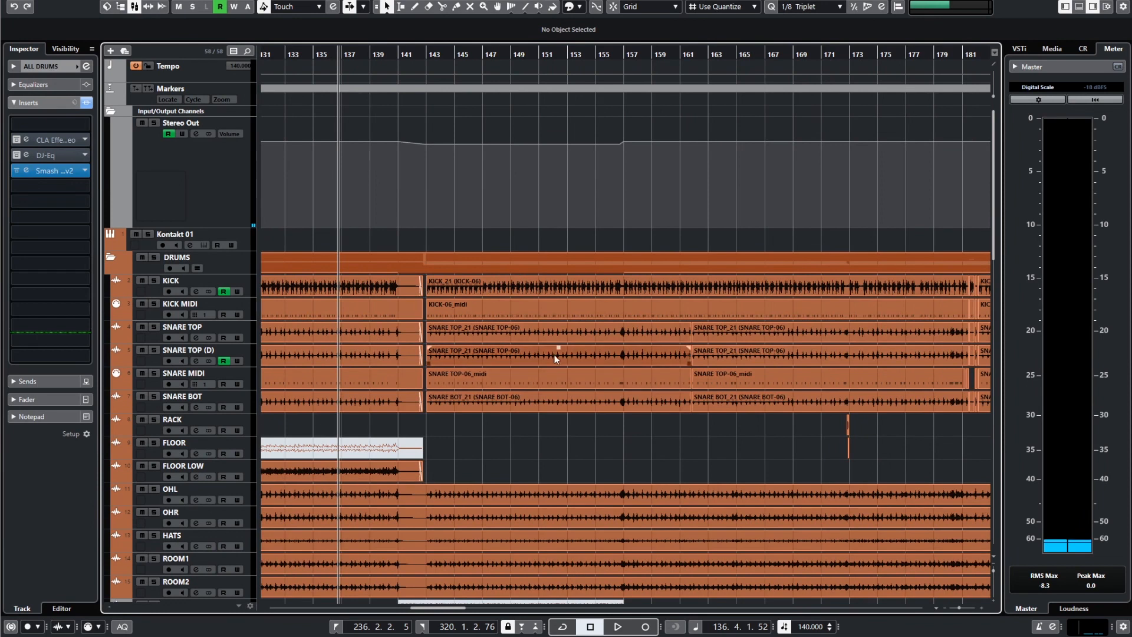
scroll(549, 381, down, 5)
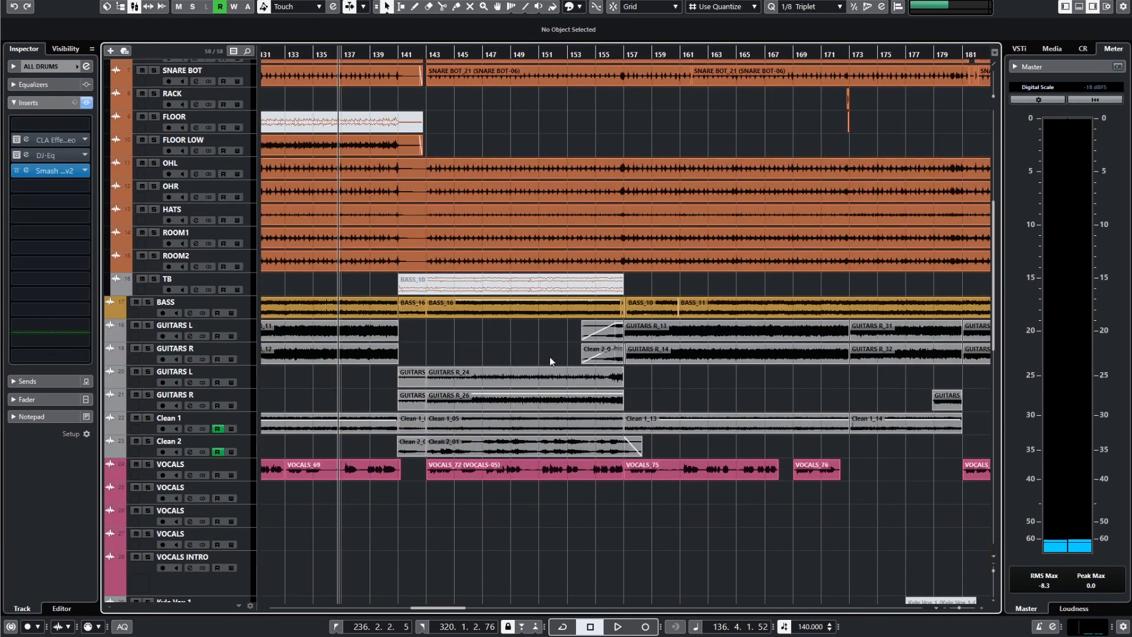
scroll(522, 382, up, 4)
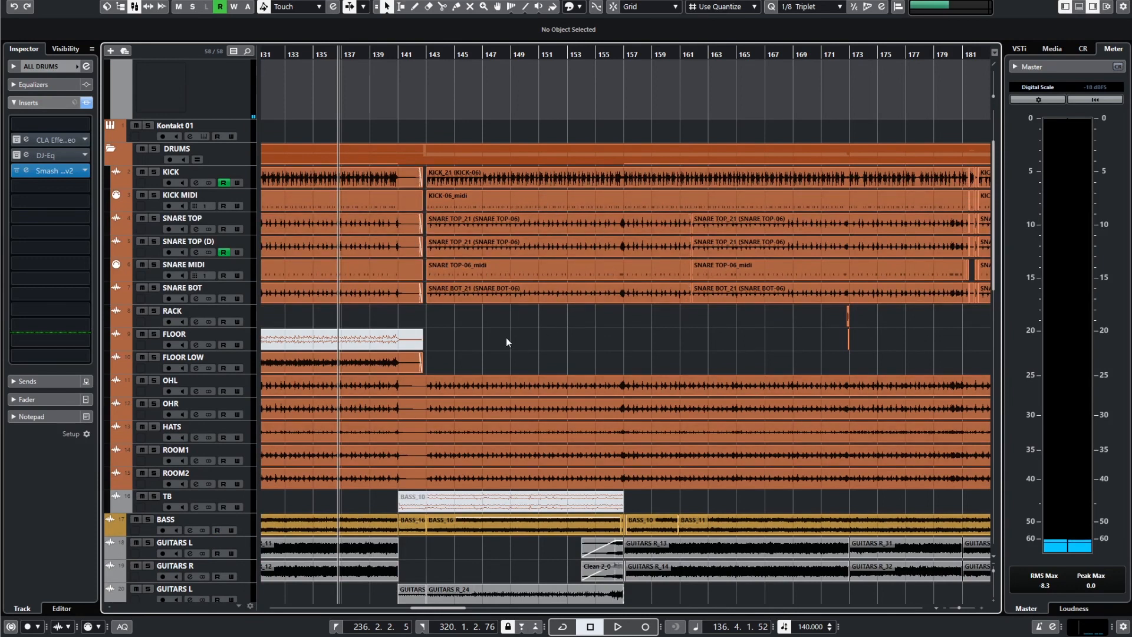
scroll(501, 395, down, 5)
ctrl+scroll(470, 370, up, 3)
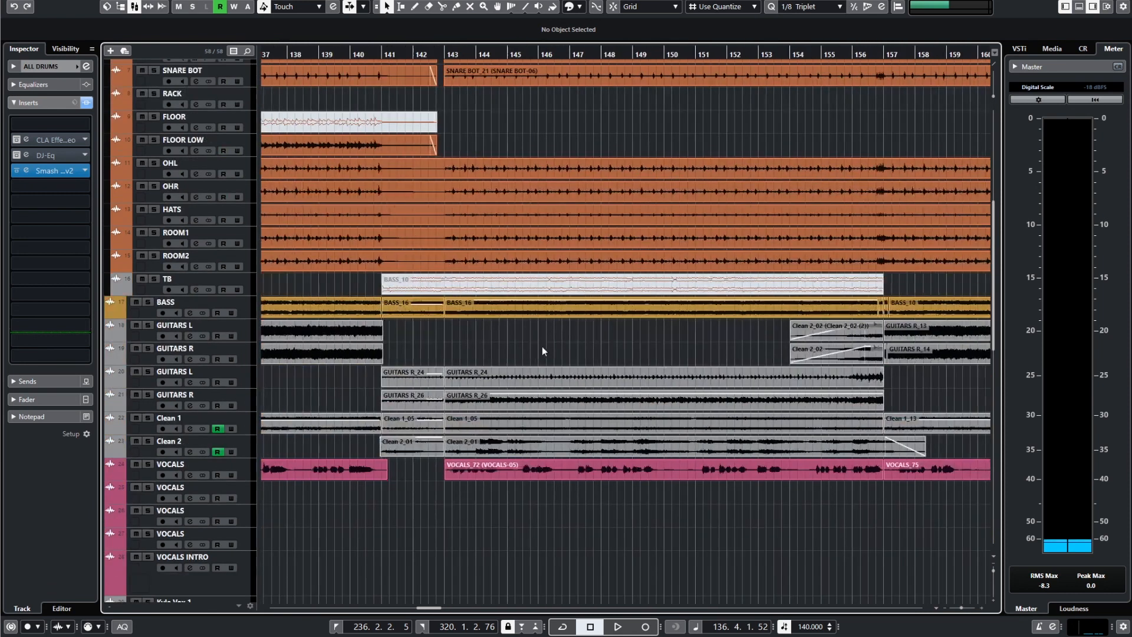
Play the song from about bar 137 into the section starting at bar 143.
scroll(543, 350, left, 3)
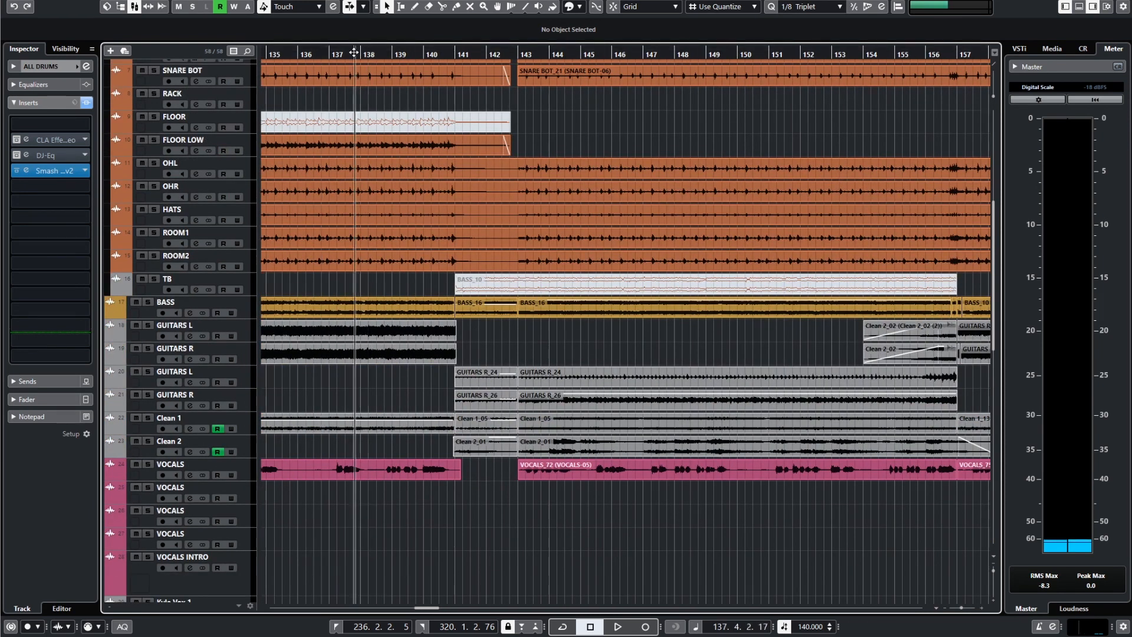
key(space)
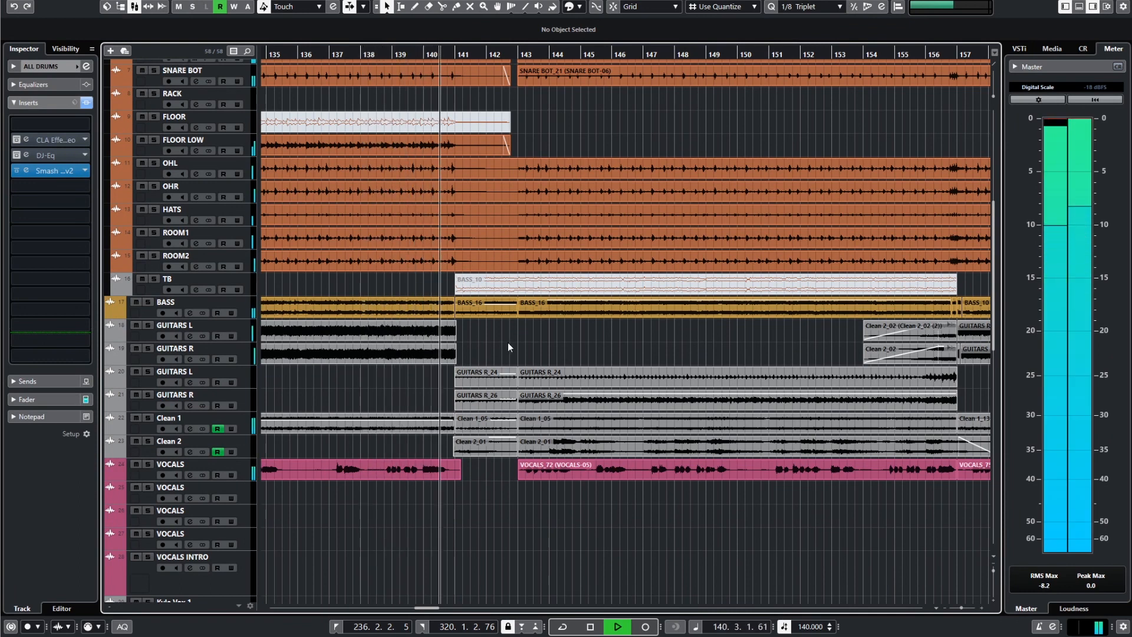
scroll(509, 343, up, 3)
scroll(539, 348, up, 2)
scroll(539, 352, up, 2)
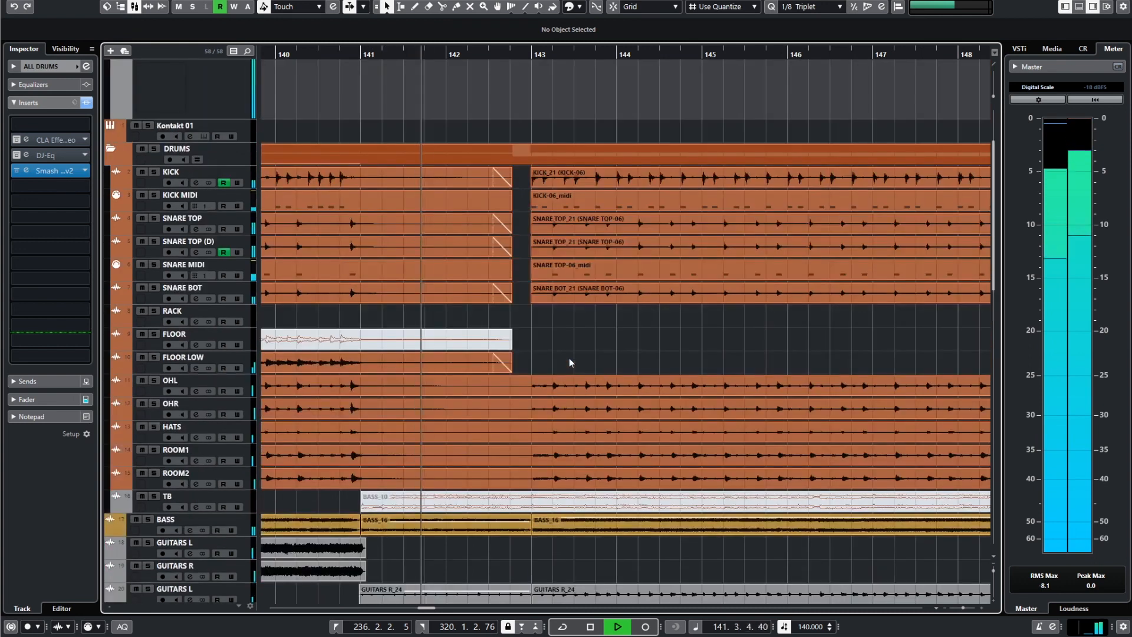
scroll(482, 352, right, 2)
scroll(466, 343, up, 1)
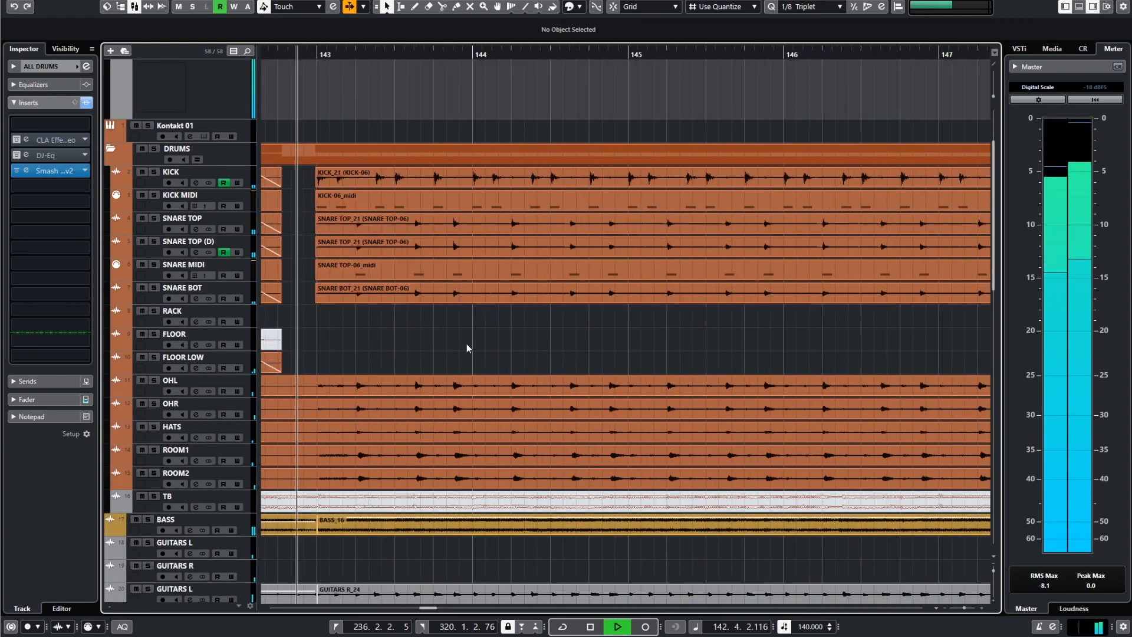
Enlarge the ROOMS group track to show its volume automation, and hide the ALL DRUMS automation lanes.
scroll(484, 328, down, 3)
scroll(543, 313, down, 15)
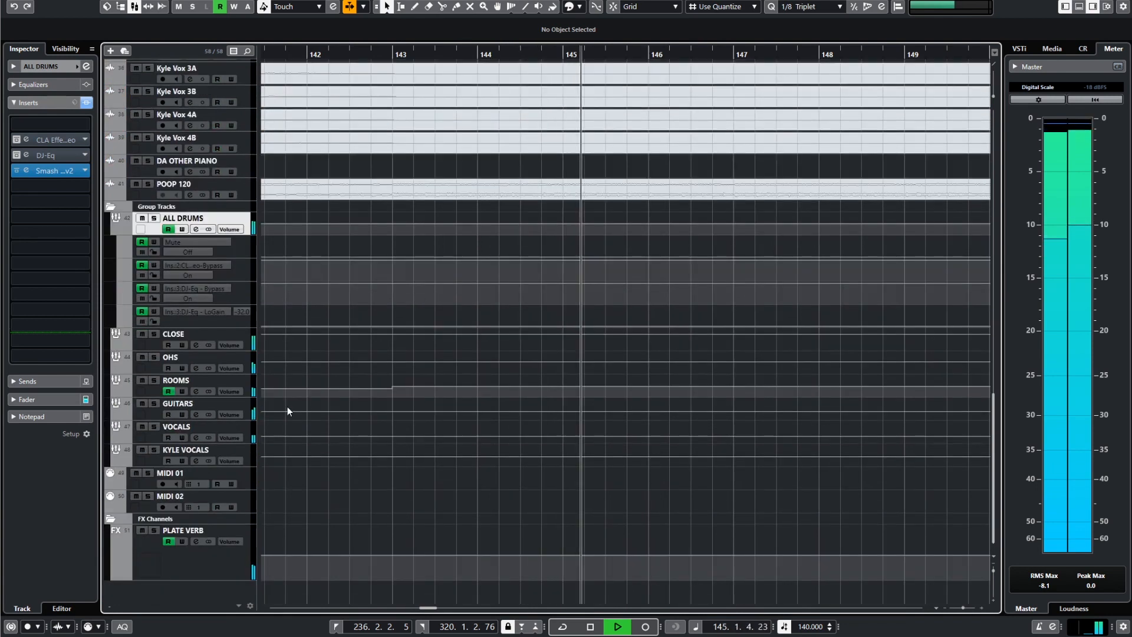
click(214, 380)
drag(212, 396, 213, 486)
scroll(585, 382, down, 5)
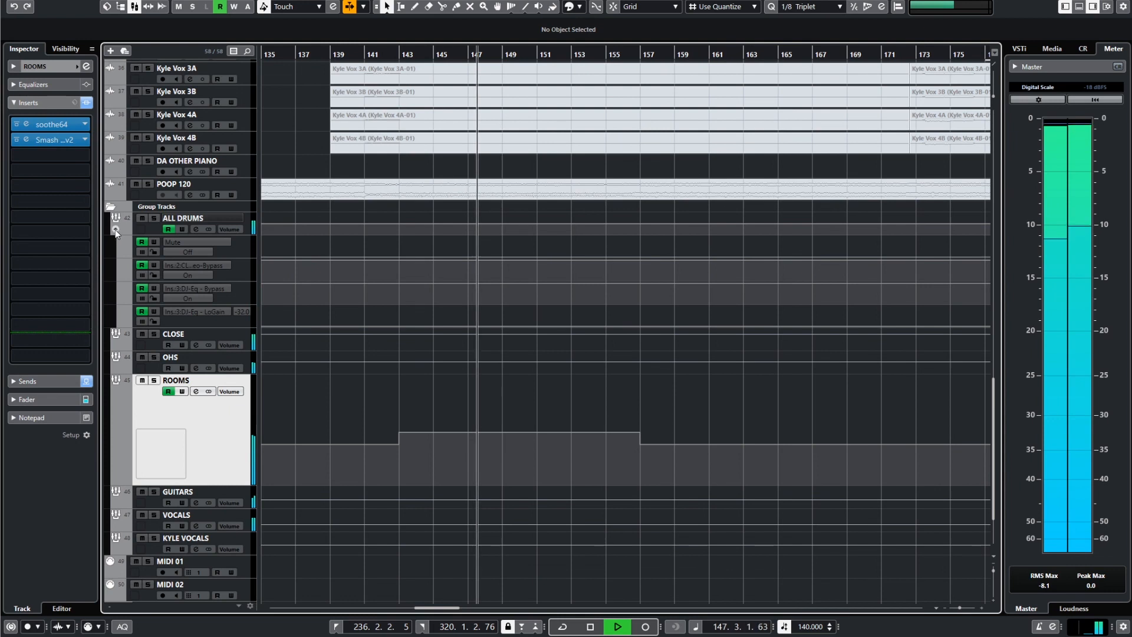
click(115, 230)
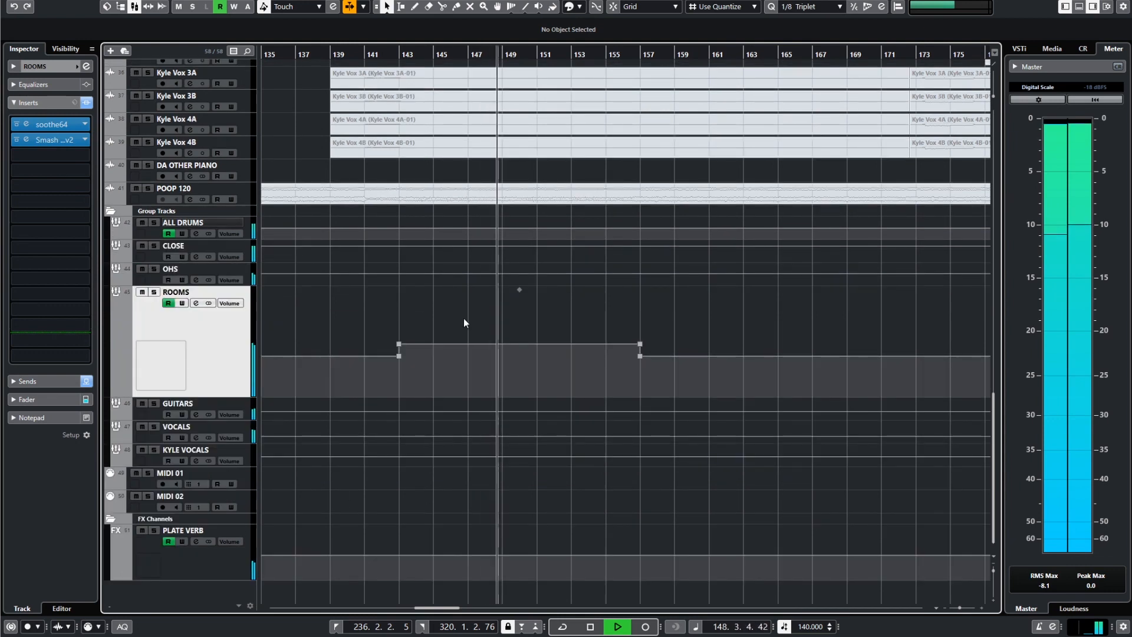
key(space)
Inspect the Stereo Out volume automation ramp between bars 141 and 143.
scroll(425, 325, up, 6)
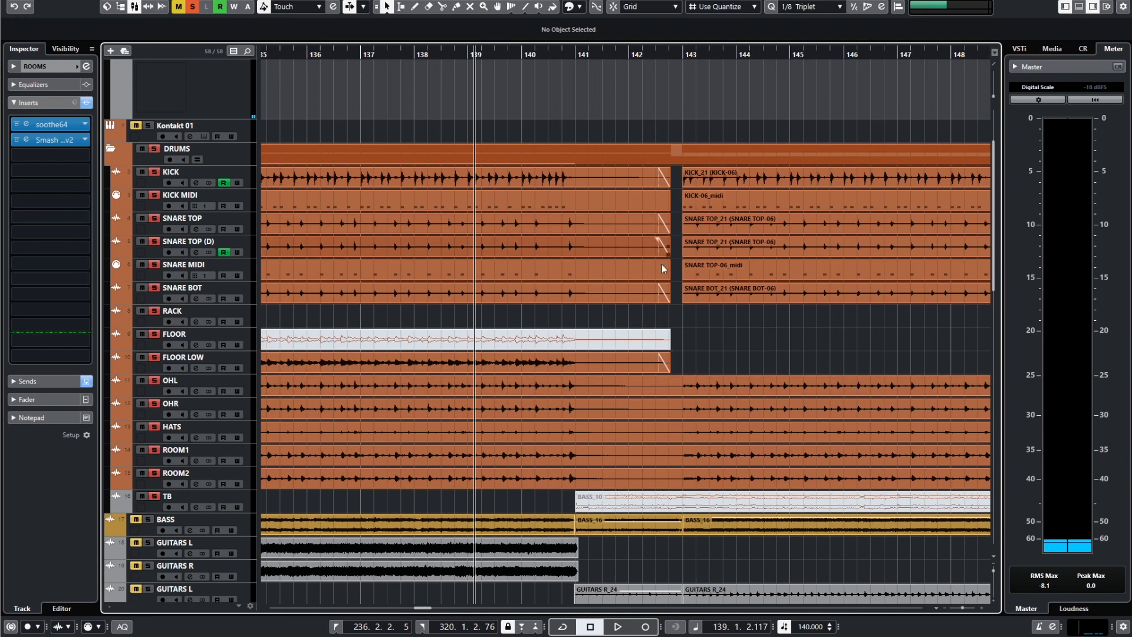
scroll(678, 323, up, 3)
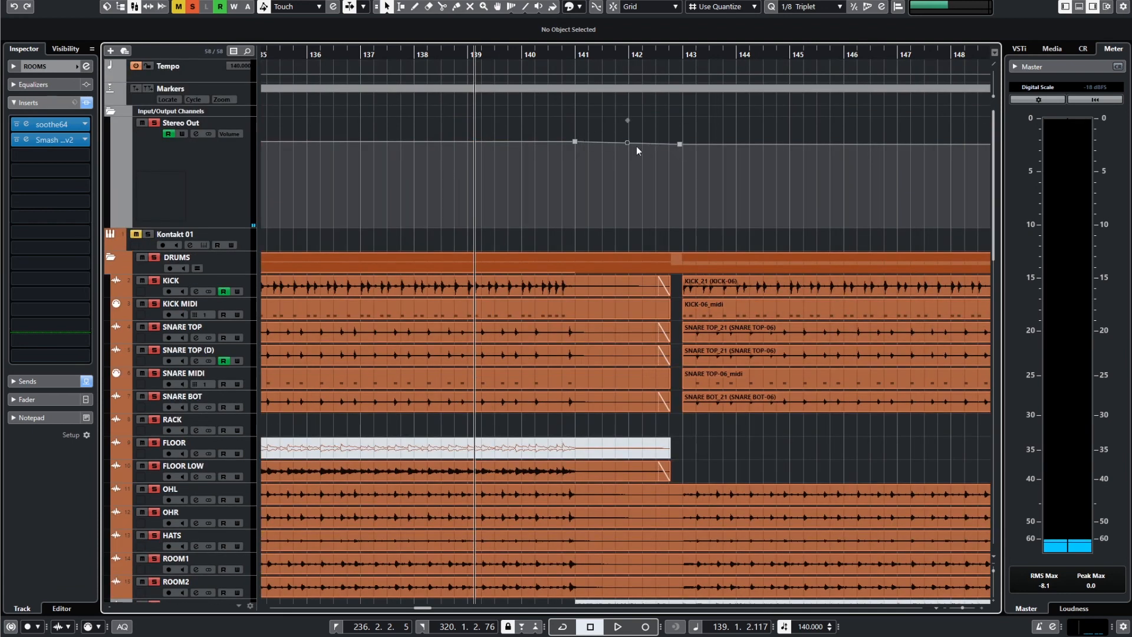
scroll(719, 246, down, 3)
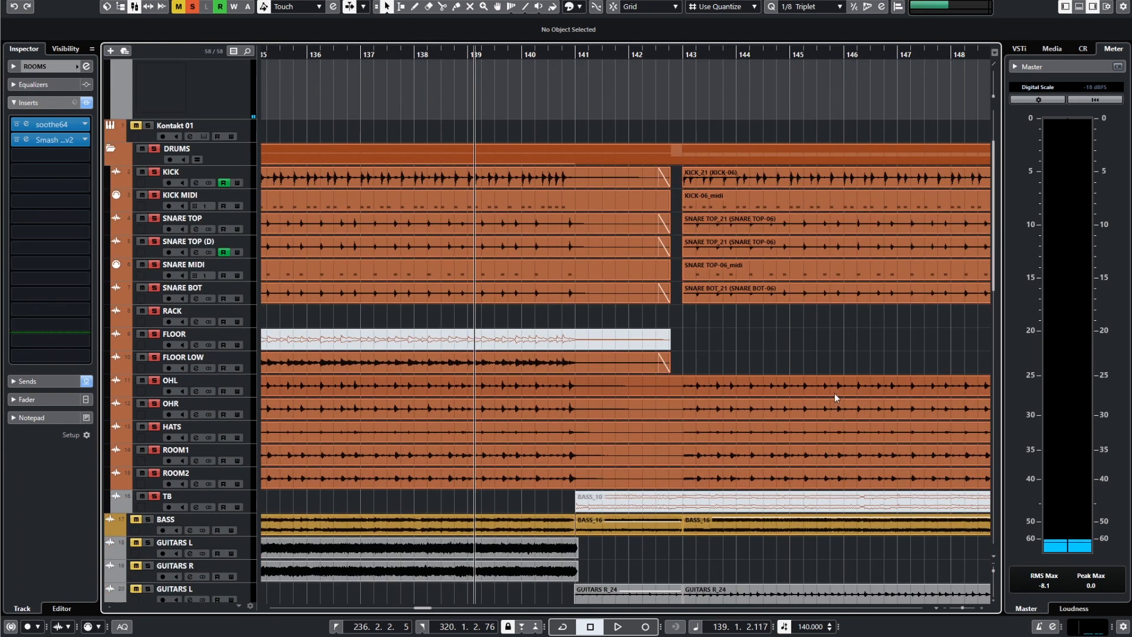
Compare the ROOMS group volume automation with the Stereo Out volume automation across bars 141 to 157.
scroll(834, 398, down, 12)
scroll(834, 399, down, 13)
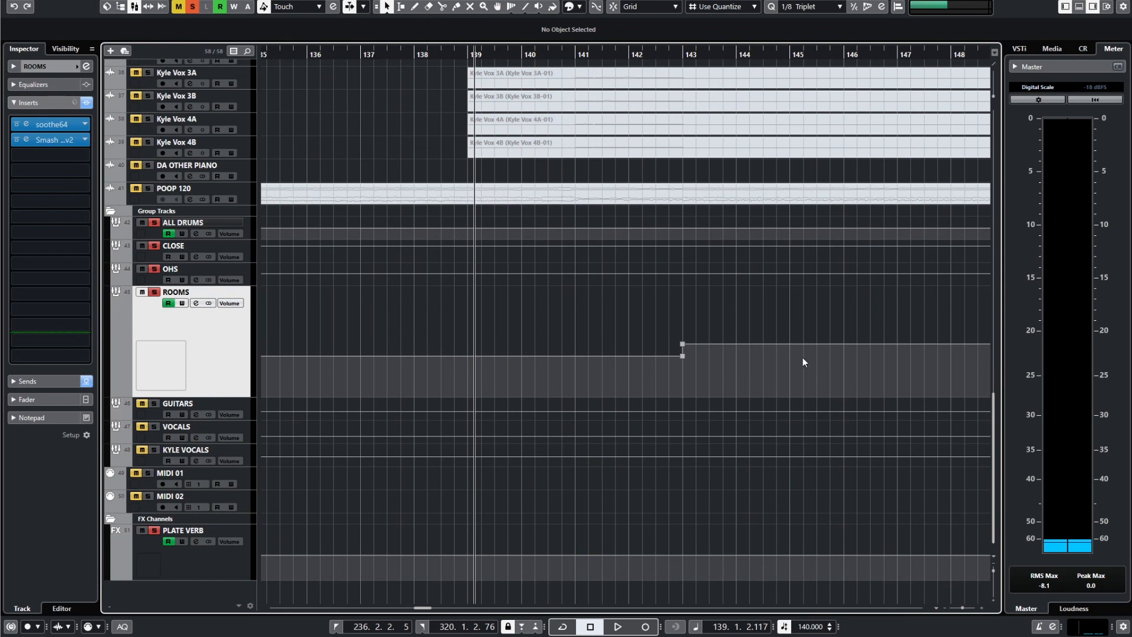
key(g)
scroll(670, 349, right, 4)
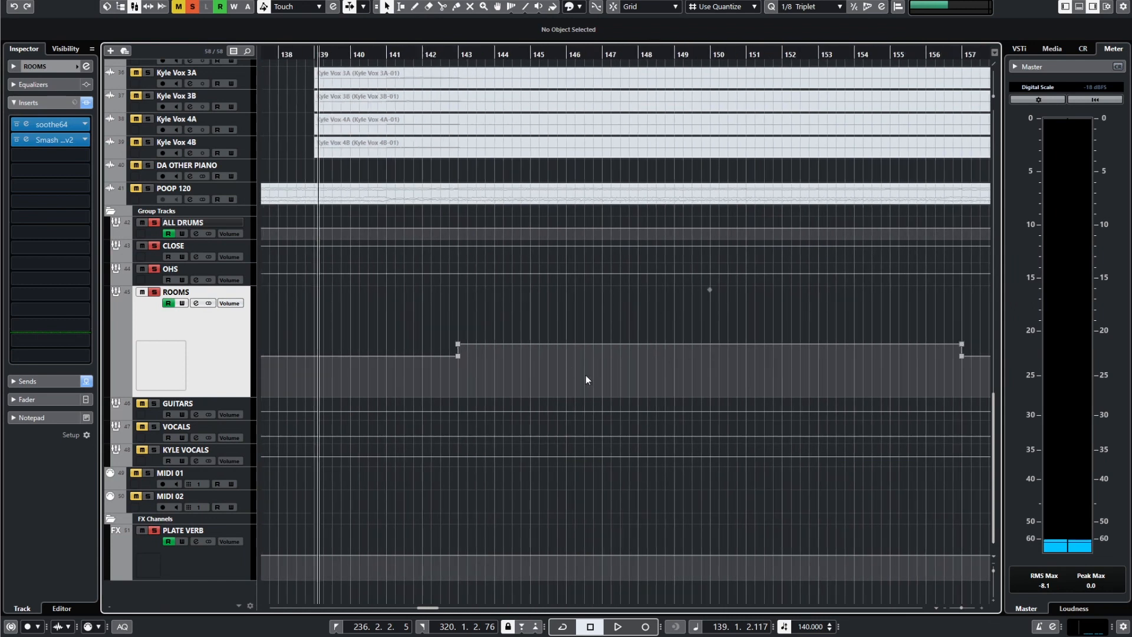
scroll(643, 370, up, 20)
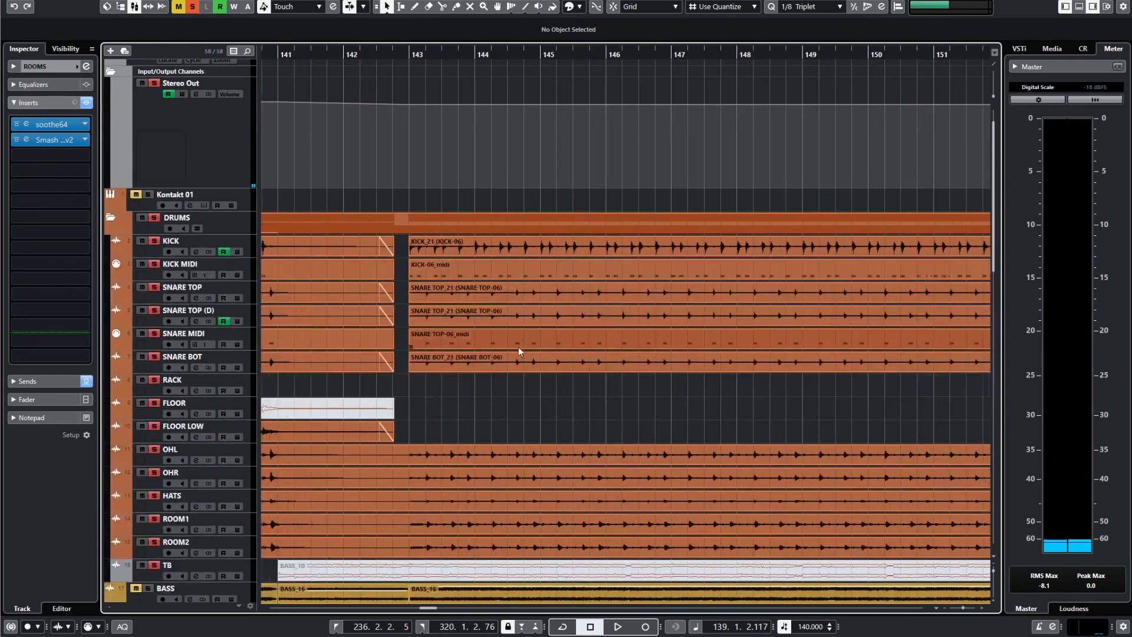
key(g)
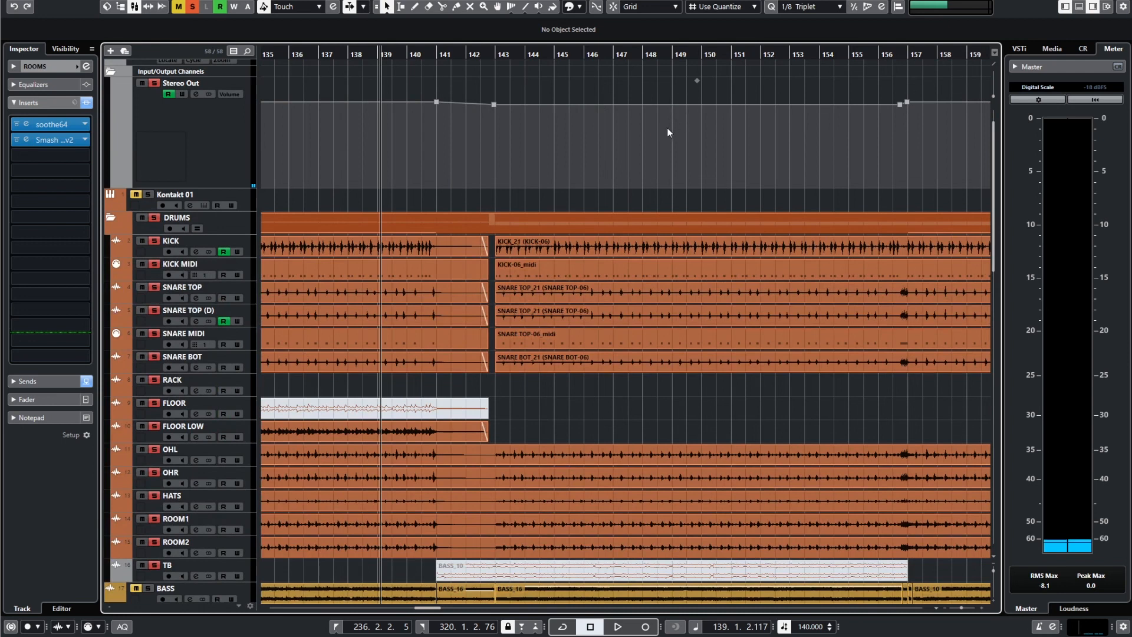
scroll(652, 284, down, 20)
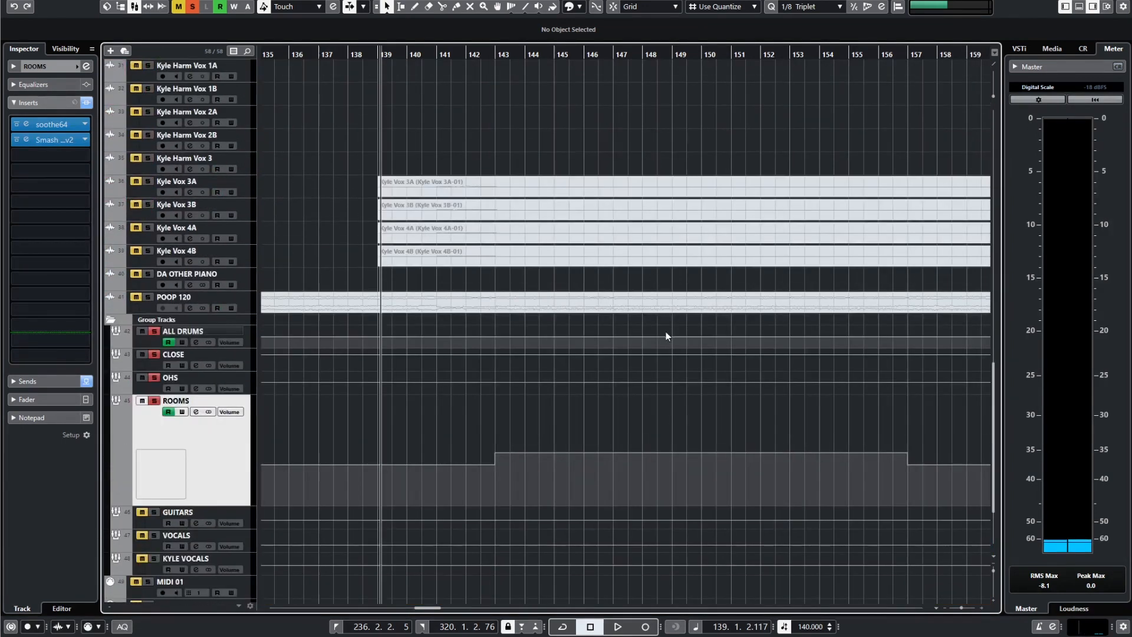
scroll(671, 345, up, 9)
scroll(677, 359, up, 3)
scroll(538, 317, up, 3)
scroll(600, 256, up, 3)
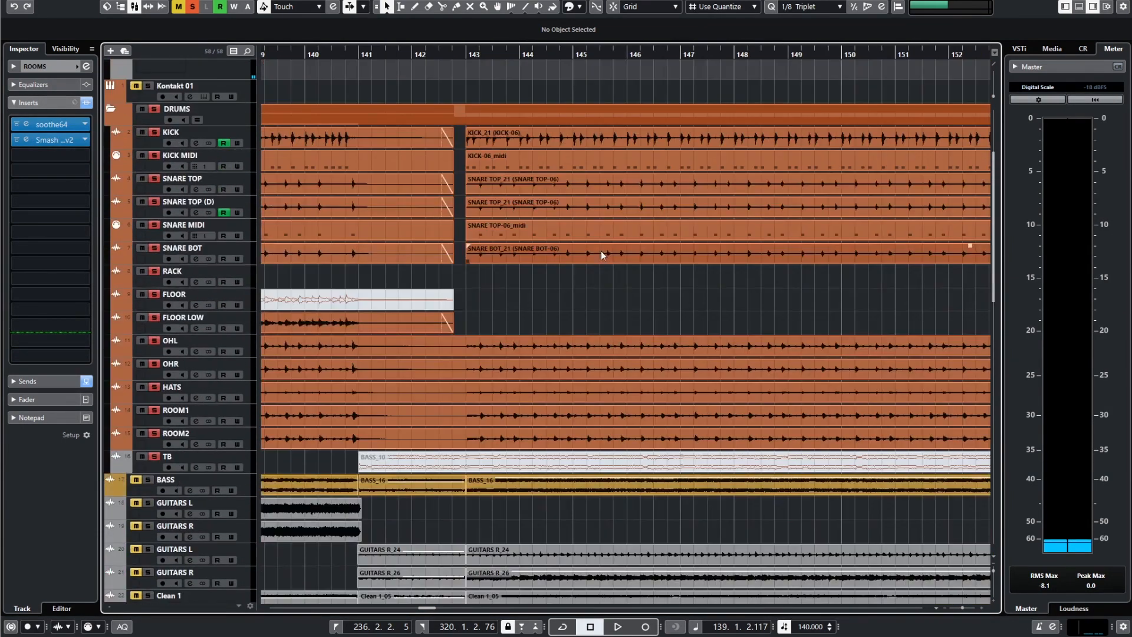
Play the soloed drums from bar 139 through the transition into the section at bar 143.
scroll(606, 268, down, 2)
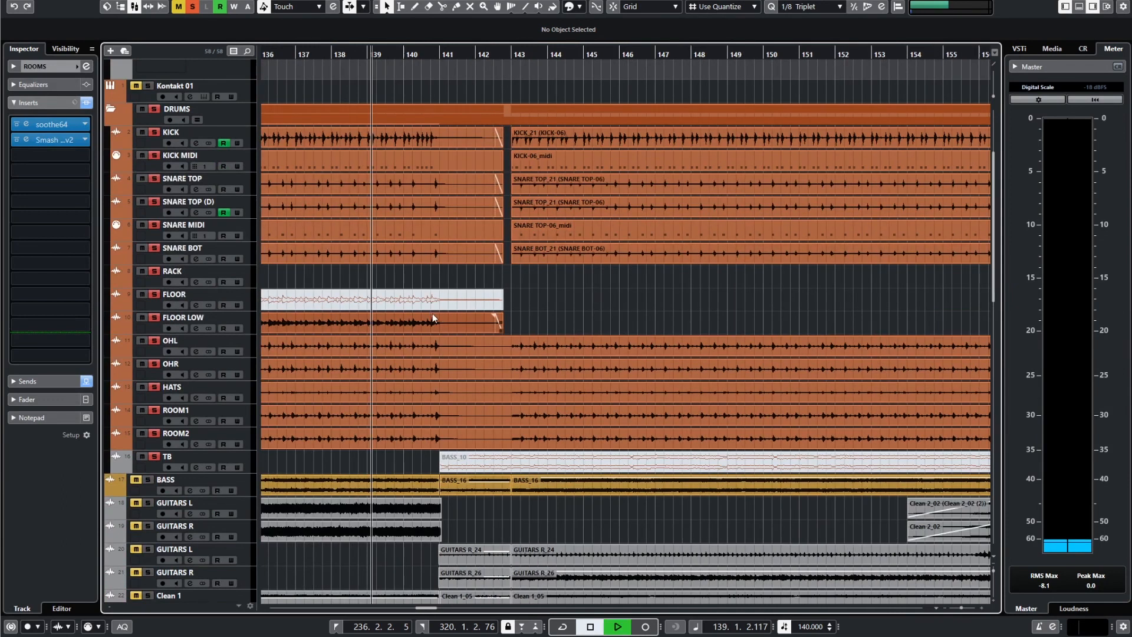
scroll(441, 333, up, 2)
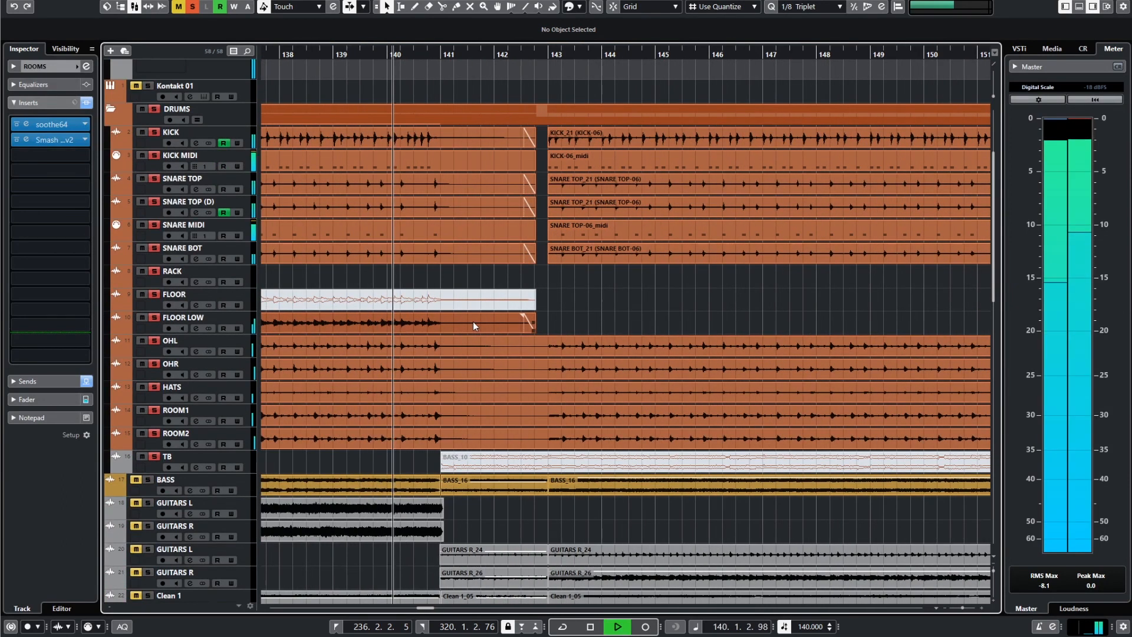
scroll(489, 309, up, 3)
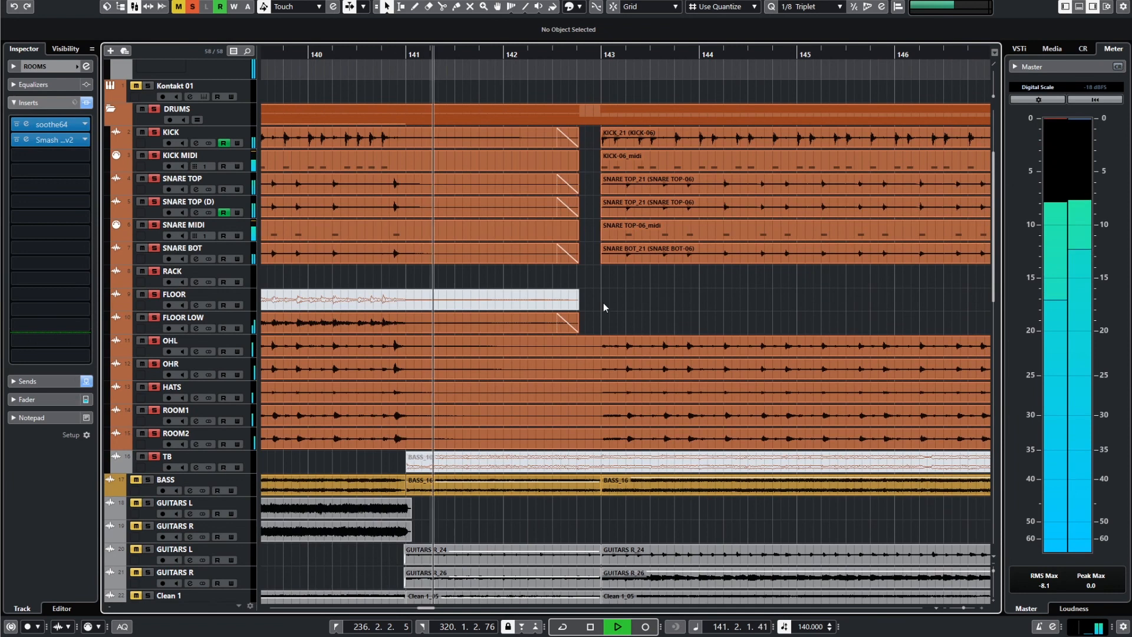
scroll(643, 289, up, 3)
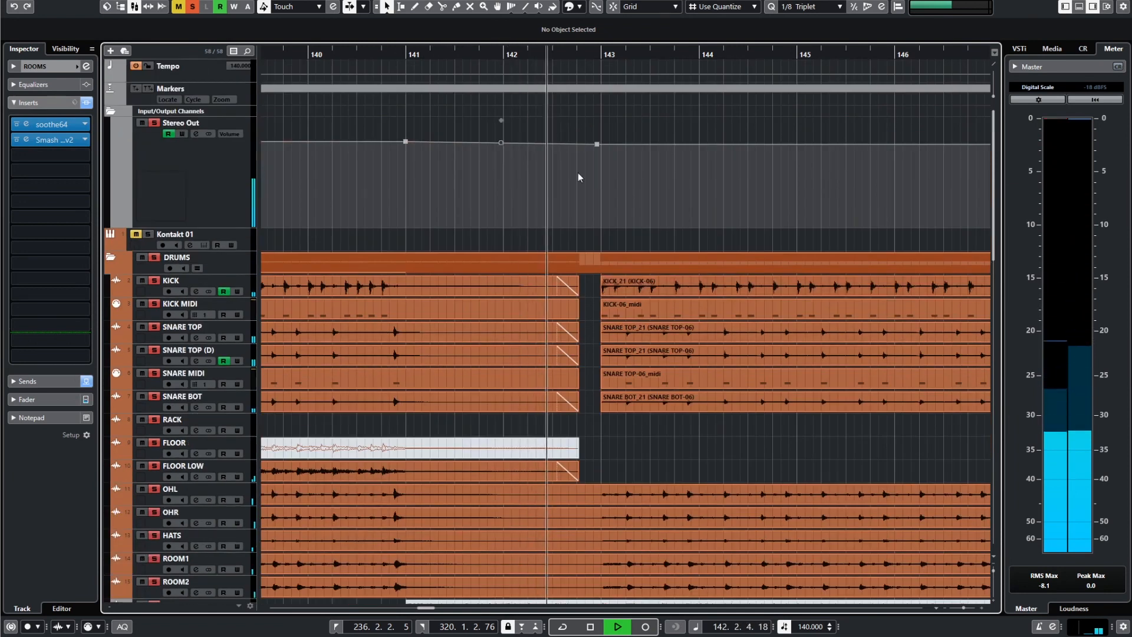
scroll(709, 184, down, 5)
scroll(718, 249, down, 3)
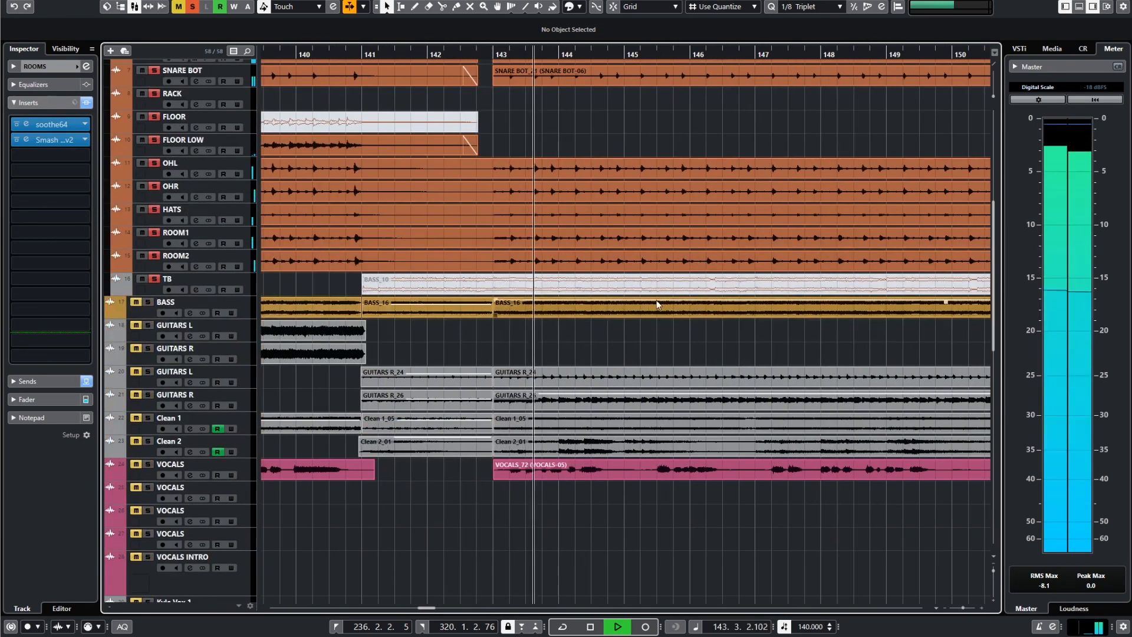
Review the Stereo Out volume automation over bars 141 to 157 as the soloed drums play, and stop playback.
scroll(629, 338, right, 2)
scroll(576, 345, down, 2)
scroll(573, 348, up, 3)
scroll(528, 334, up, 1)
scroll(563, 323, up, 3)
scroll(563, 323, down, 2)
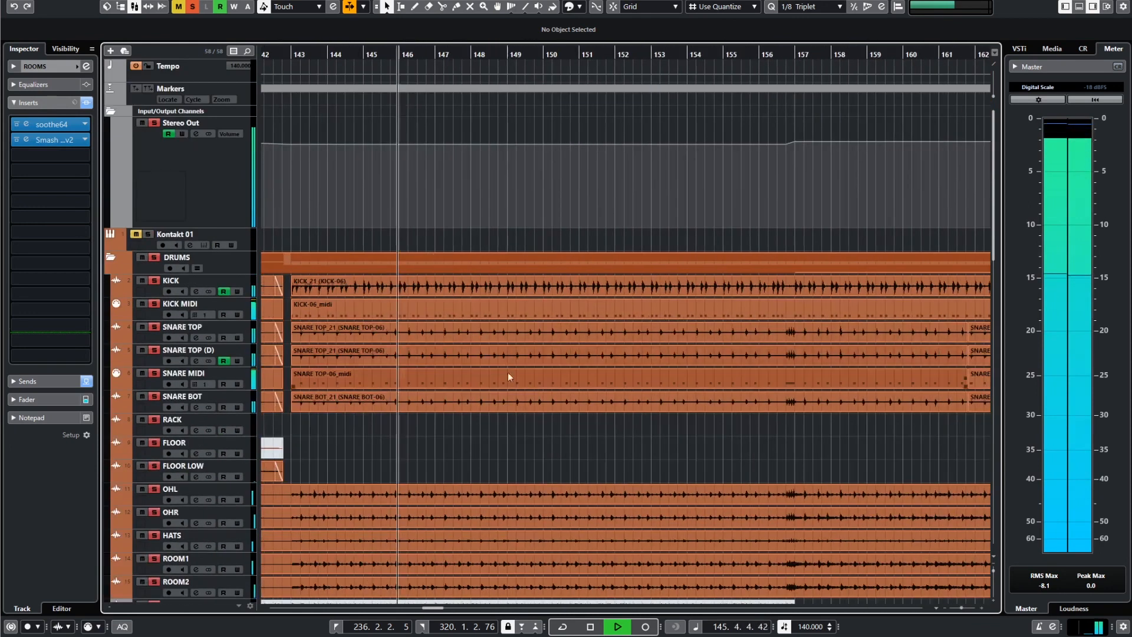
scroll(471, 411, down, 2)
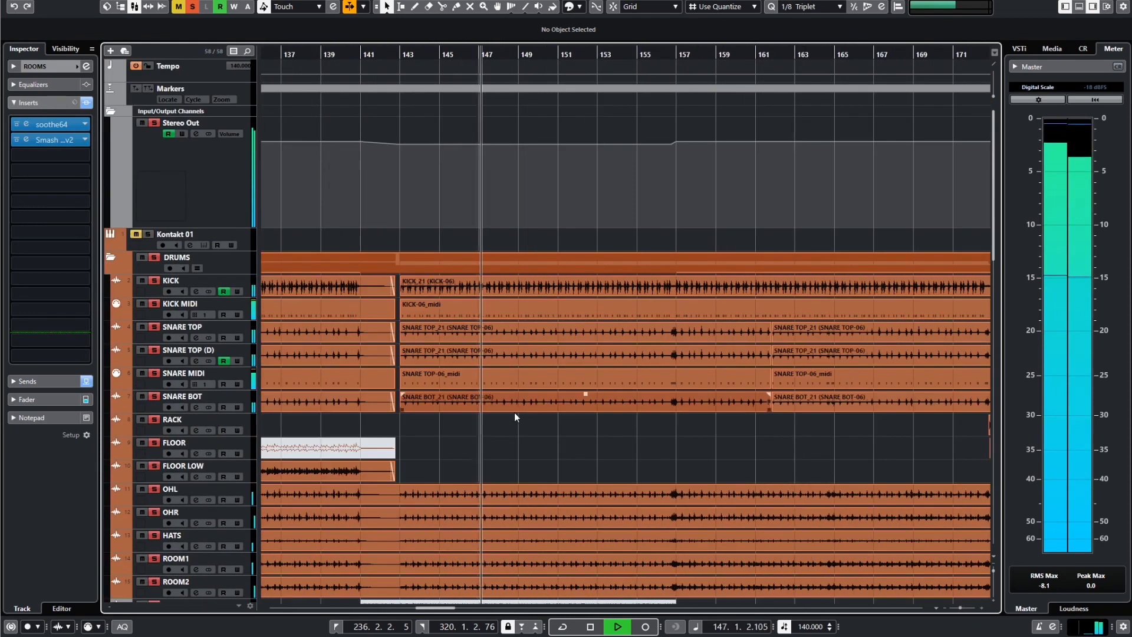
scroll(515, 411, down, 3)
scroll(516, 411, down, 2)
key(space)
scroll(407, 331, up, 5)
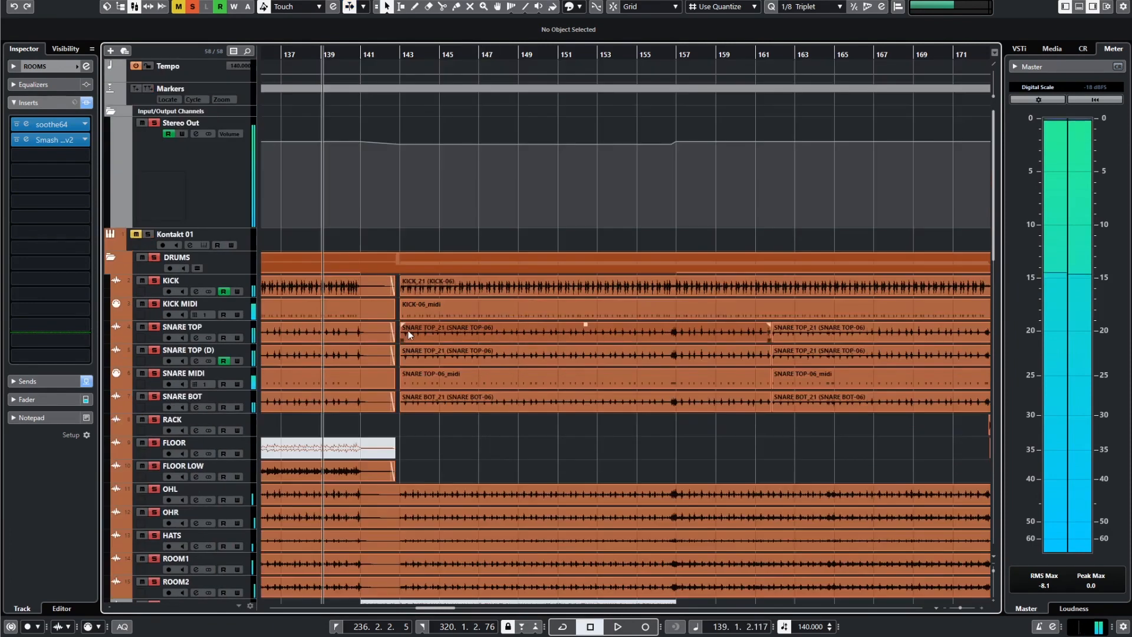
Clear the drum solos and start playing the full mix from bar 139.
scroll(374, 300, down, 10)
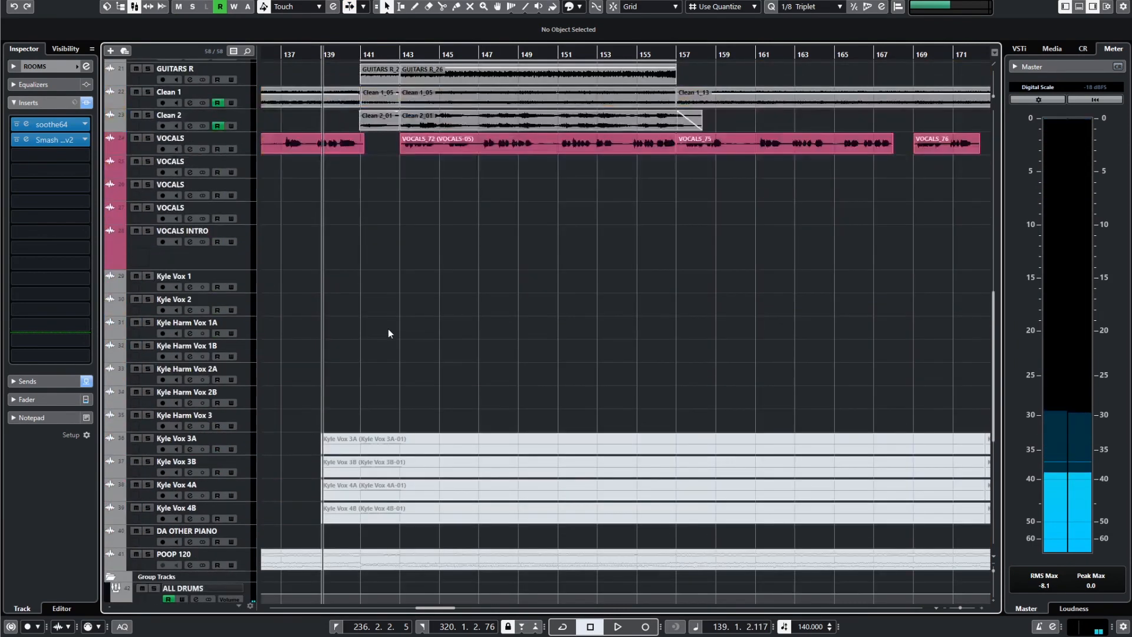
scroll(395, 343, up, 4)
key(space)
scroll(474, 365, up, 3)
scroll(501, 356, up, 2)
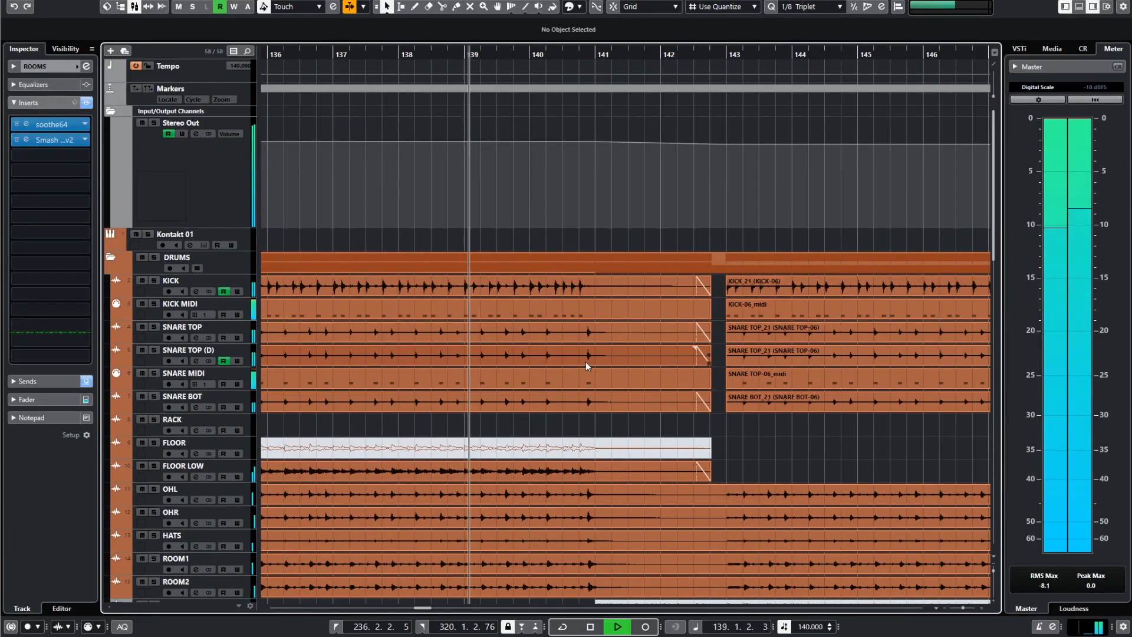
Listen to the full mix through the bar 143 transition while following the Stereo Out and ROOMS volume automation, and stop playback.
scroll(611, 369, down, 4)
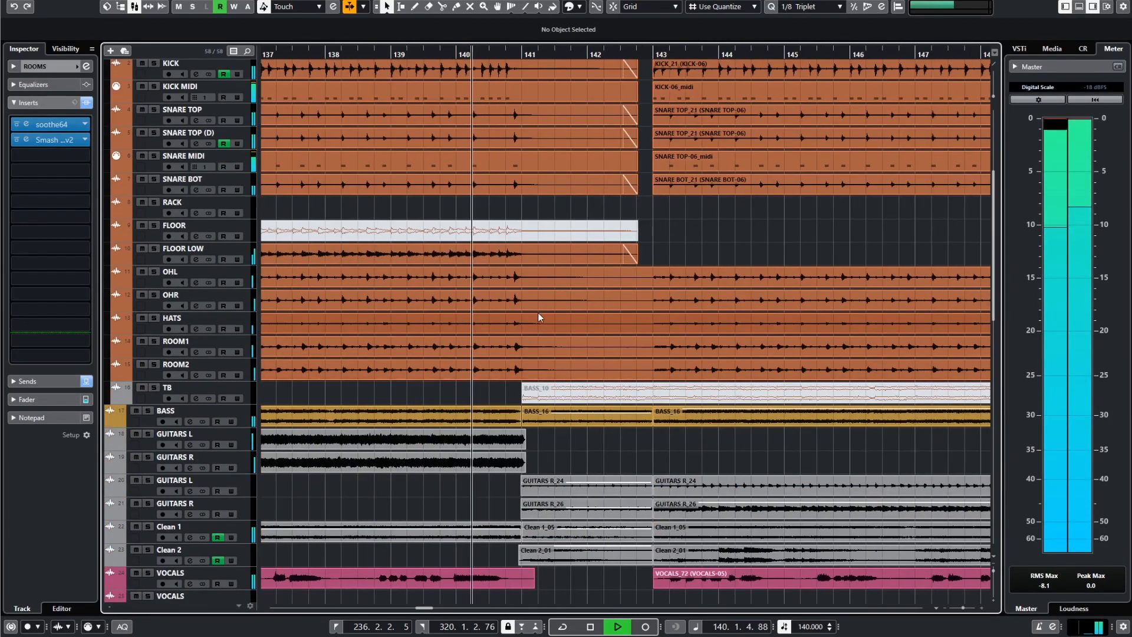
scroll(556, 317, up, 4)
scroll(644, 342, down, 4)
scroll(645, 344, up, 4)
scroll(641, 218, down, 20)
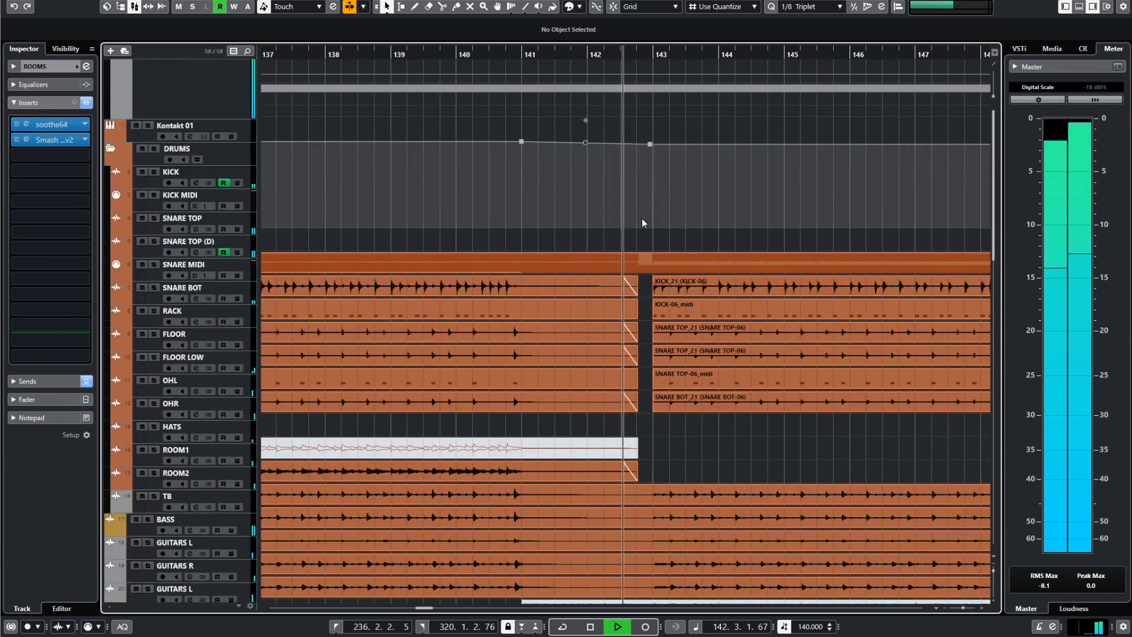
scroll(628, 290, down, 5)
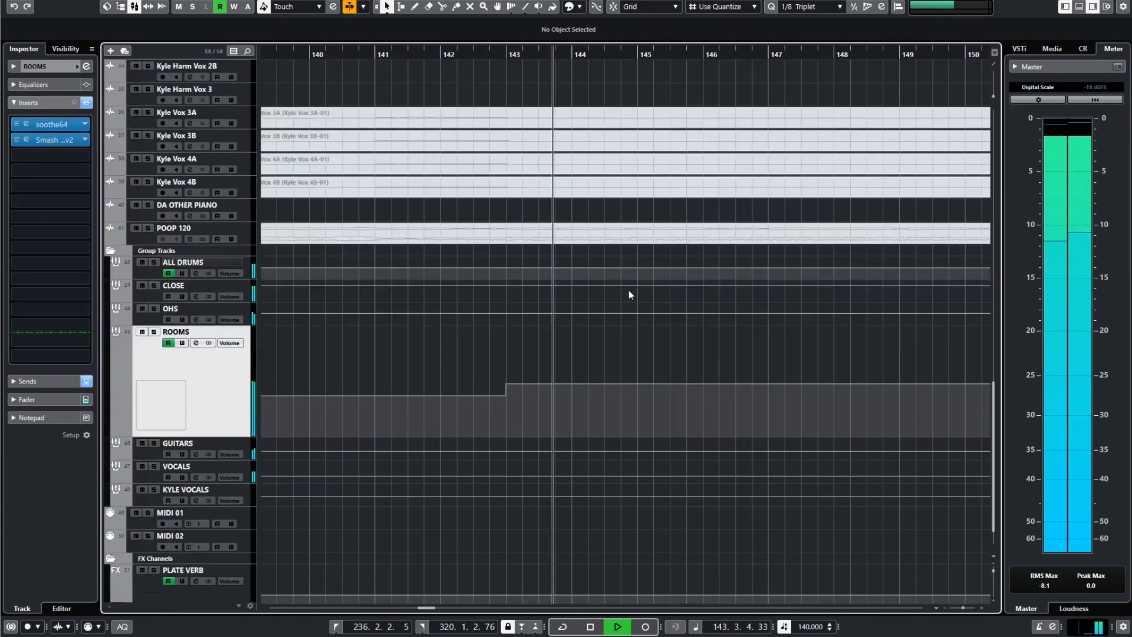
scroll(545, 369, up, 11)
scroll(542, 368, up, 10)
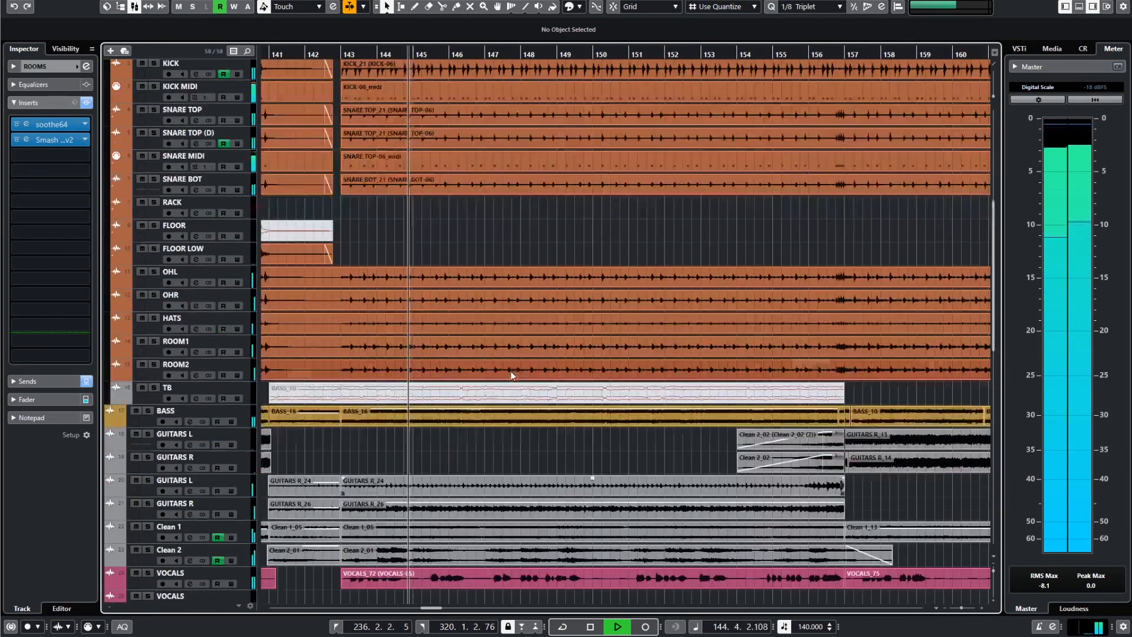
scroll(530, 339, up, 3)
scroll(574, 327, up, 7)
scroll(575, 329, down, 5)
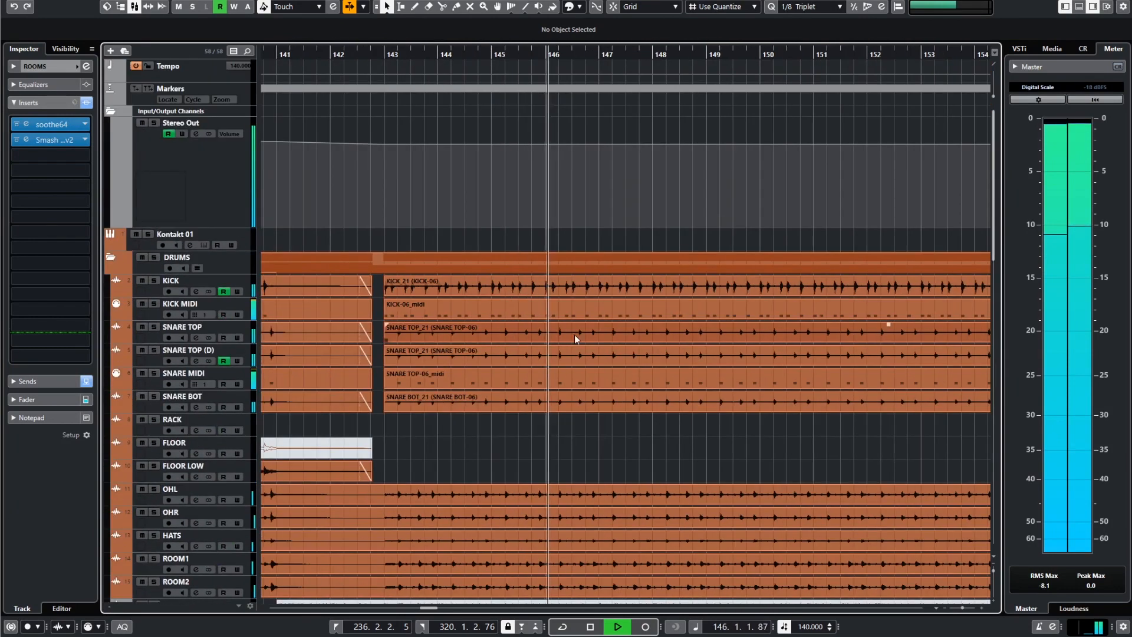
scroll(531, 383, down, 1)
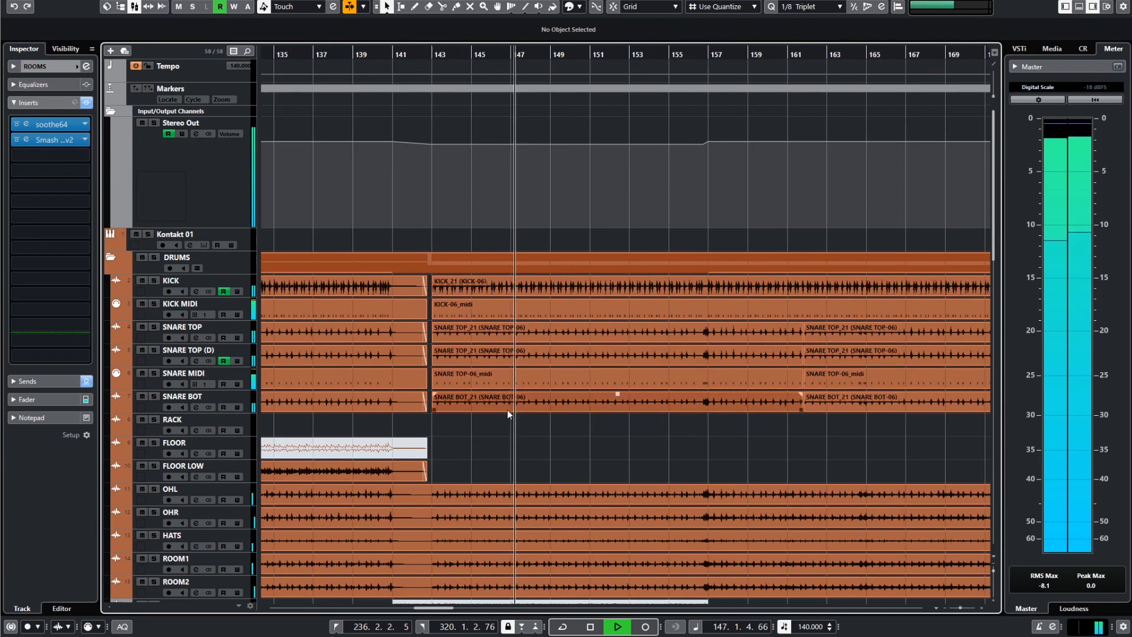
key(space)
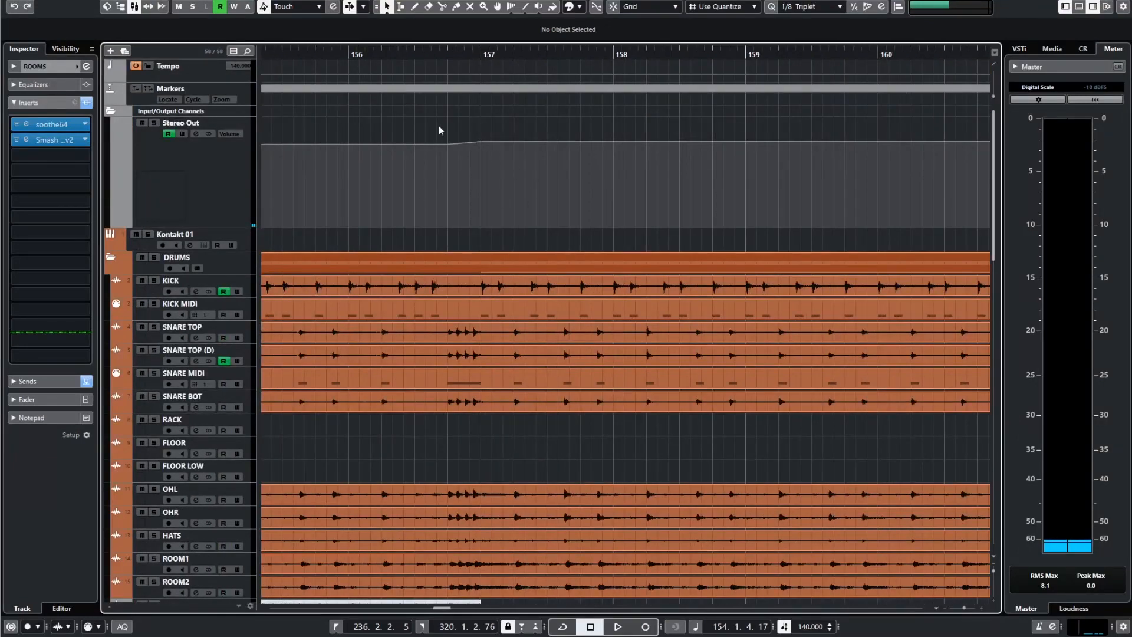
Inspect the Stereo Out volume automation ramp leading into bar 157 against the snare fill.
scroll(462, 161, down, 10)
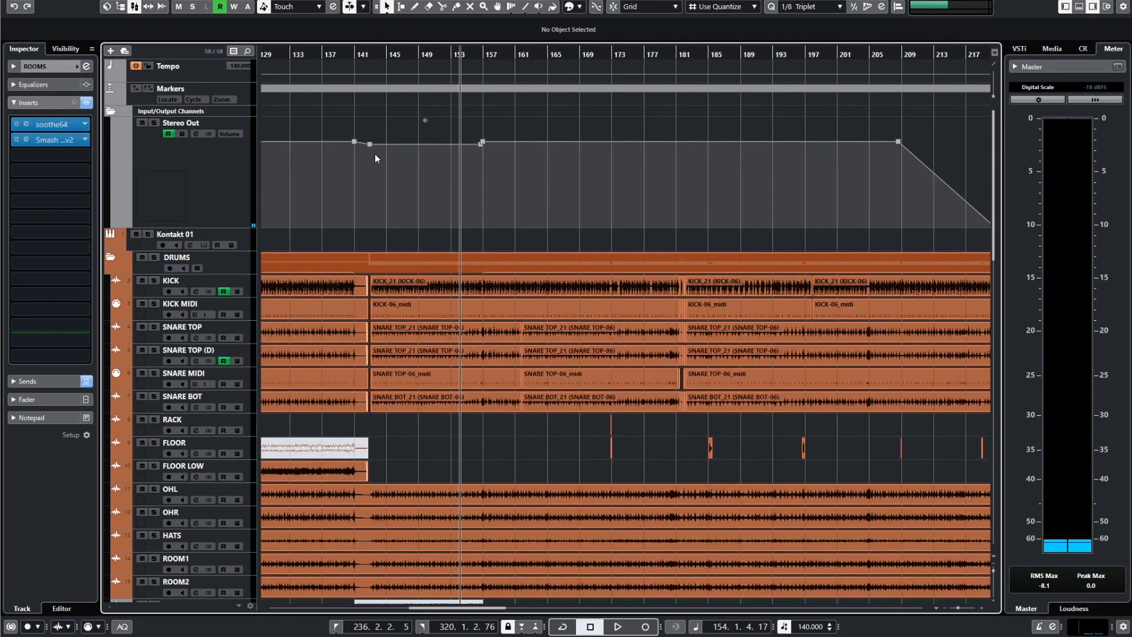
scroll(468, 169, up, 8)
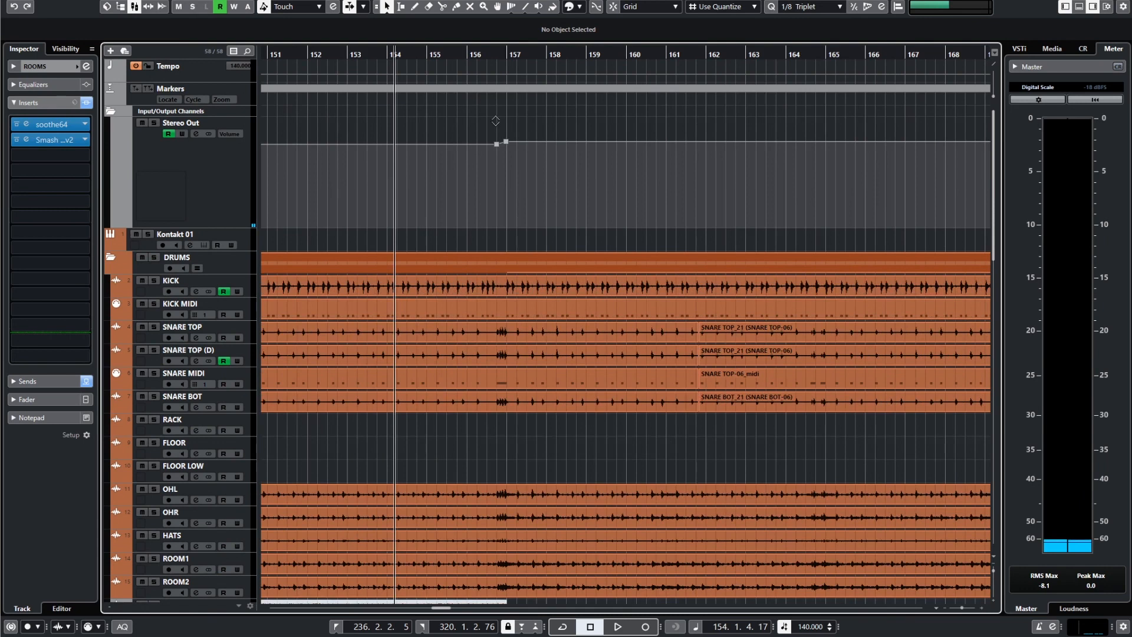
scroll(501, 189, up, 5)
scroll(539, 266, up, 4)
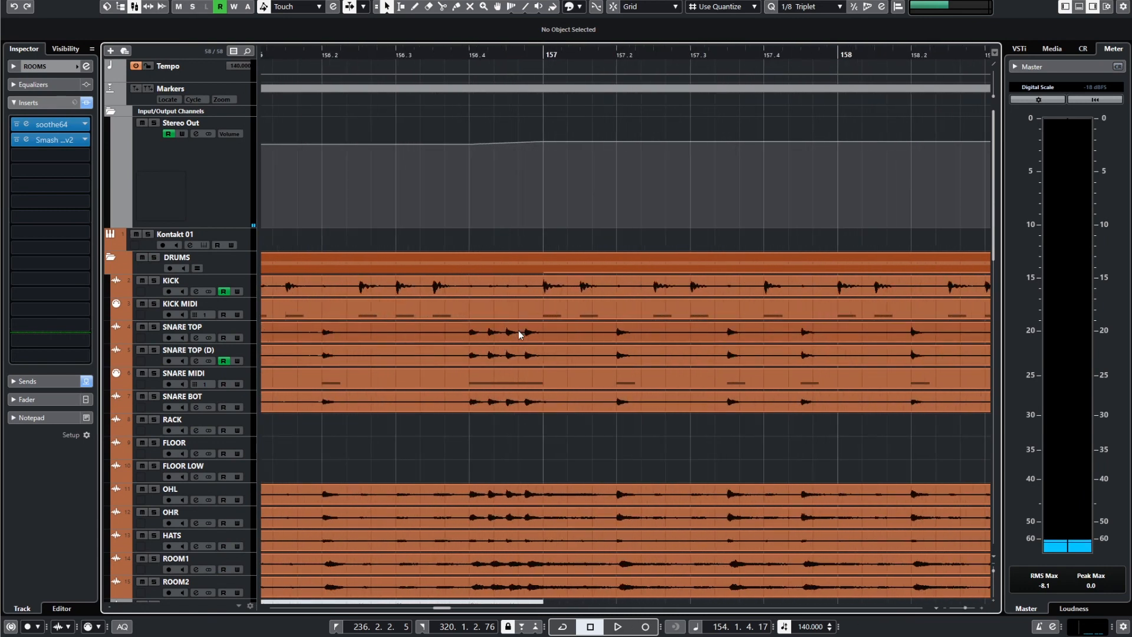
scroll(466, 355, down, 4)
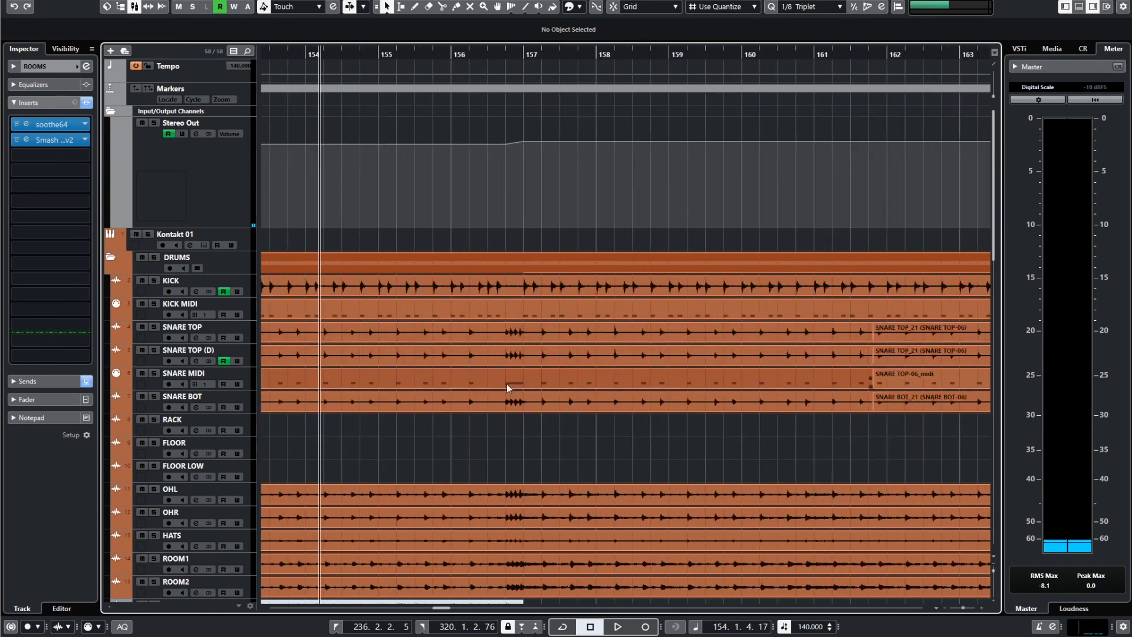
scroll(467, 171, up, 3)
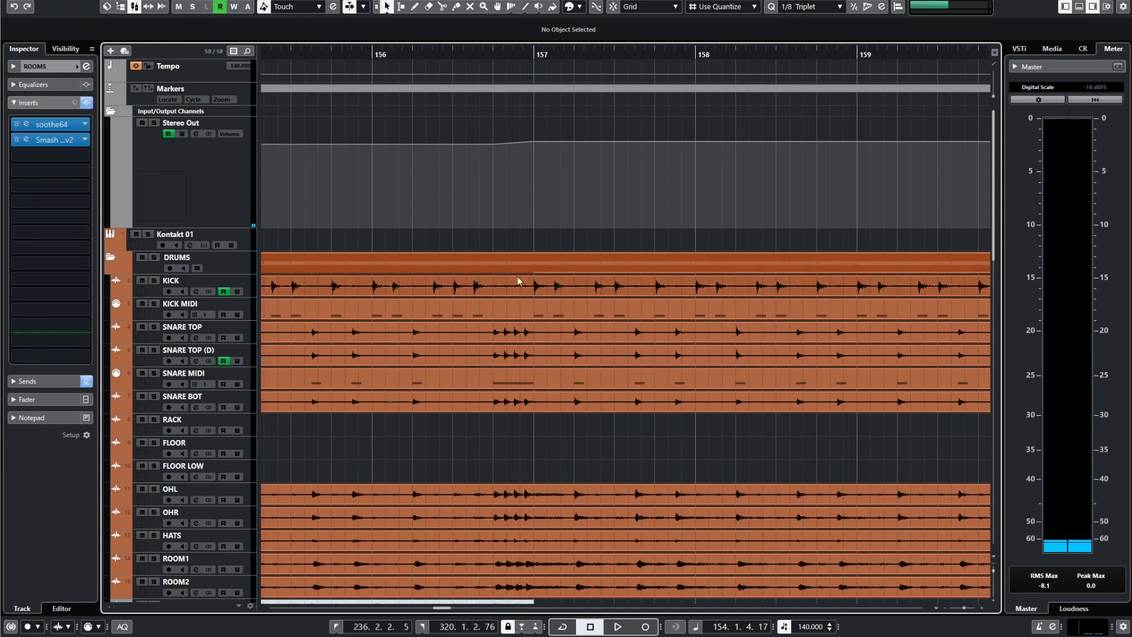
Inspect the ROOMS volume automation step at bar 157 alongside the Stereo Out ramp and the guitar tracks.
scroll(546, 356, down, 10)
scroll(536, 365, up, 4)
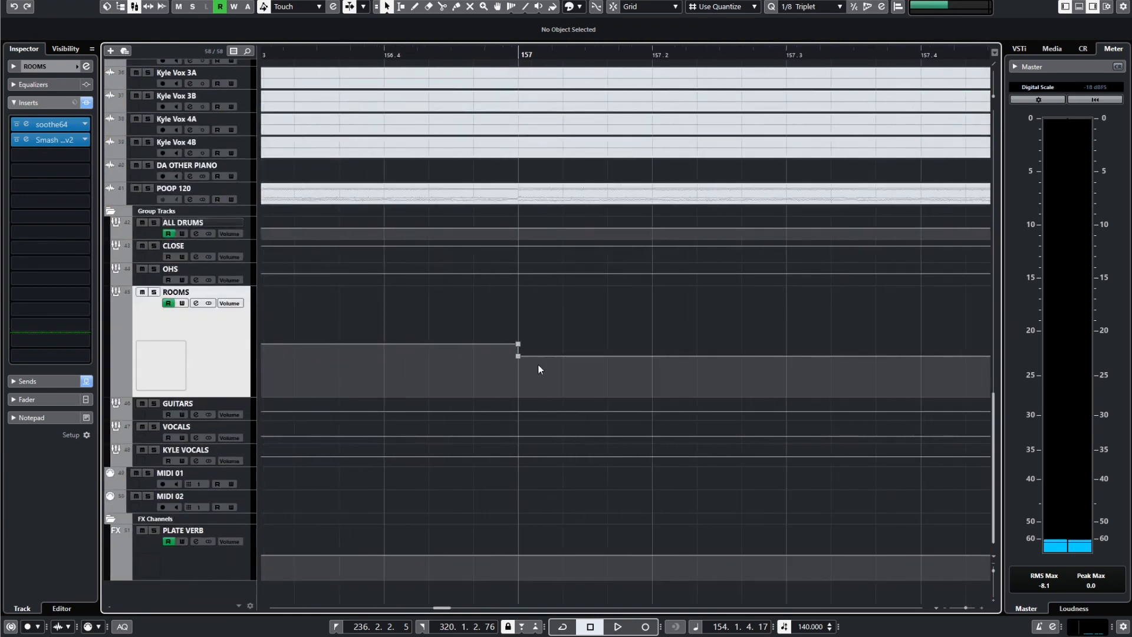
scroll(520, 366, up, 15)
scroll(555, 342, down, 2)
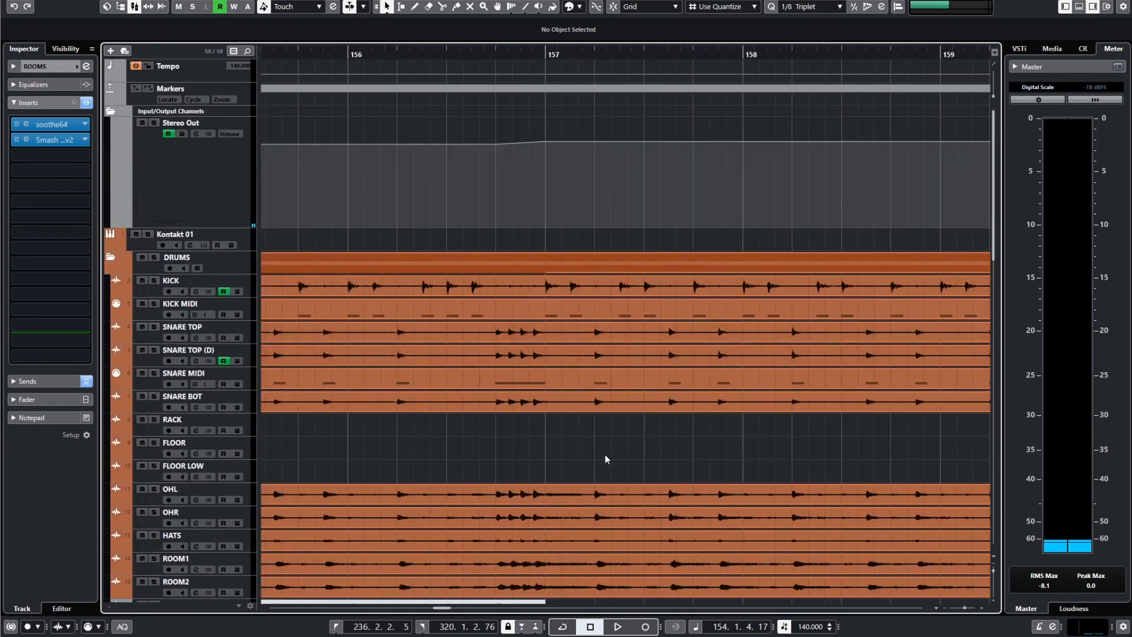
scroll(602, 484, down, 4)
scroll(594, 356, down, 3)
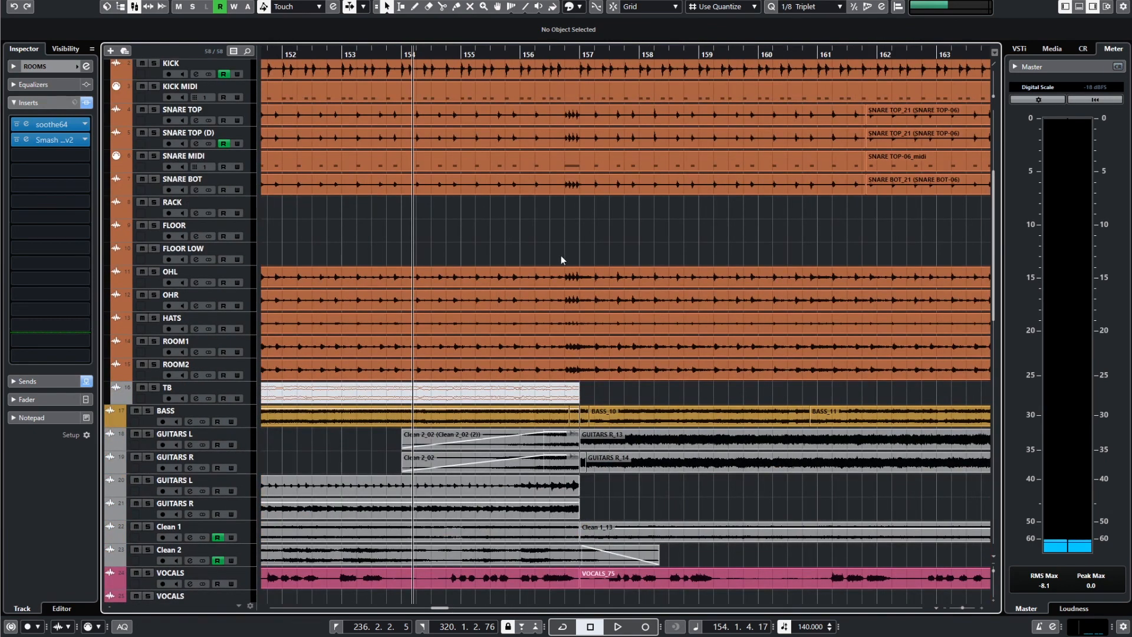
scroll(565, 295, down, 10)
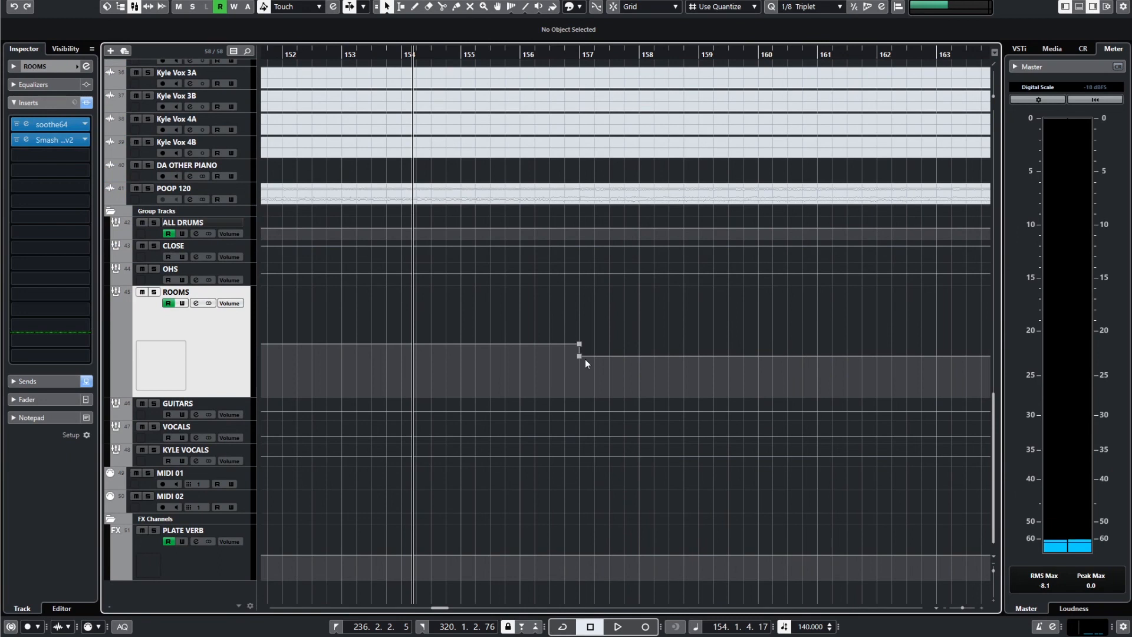
Listen to the full mix from bar 154 through the bar 157 transition while following the Stereo Out volume ramp.
scroll(601, 345, up, 8)
scroll(518, 344, up, 2)
scroll(539, 352, up, 4)
scroll(539, 353, down, 4)
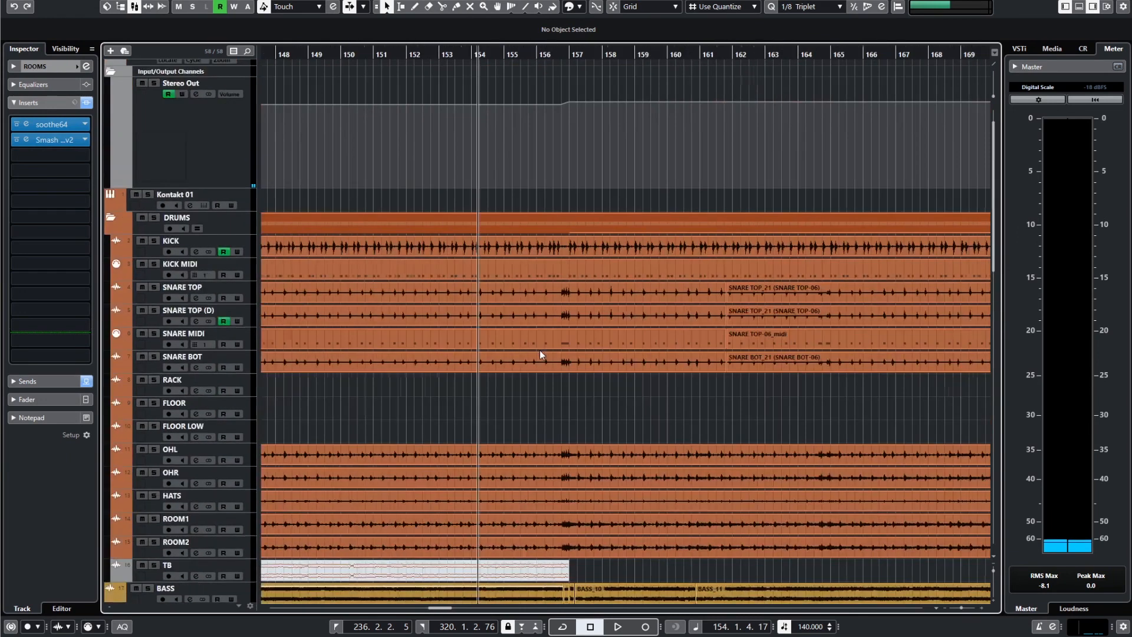
scroll(511, 390, up, 2)
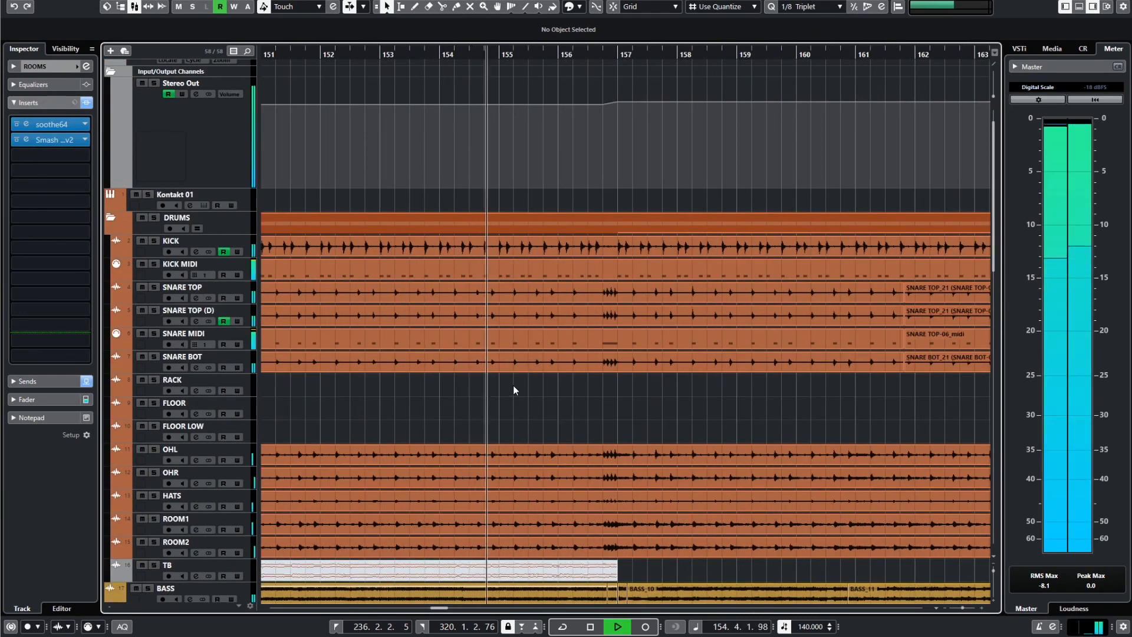
scroll(569, 394, up, 4)
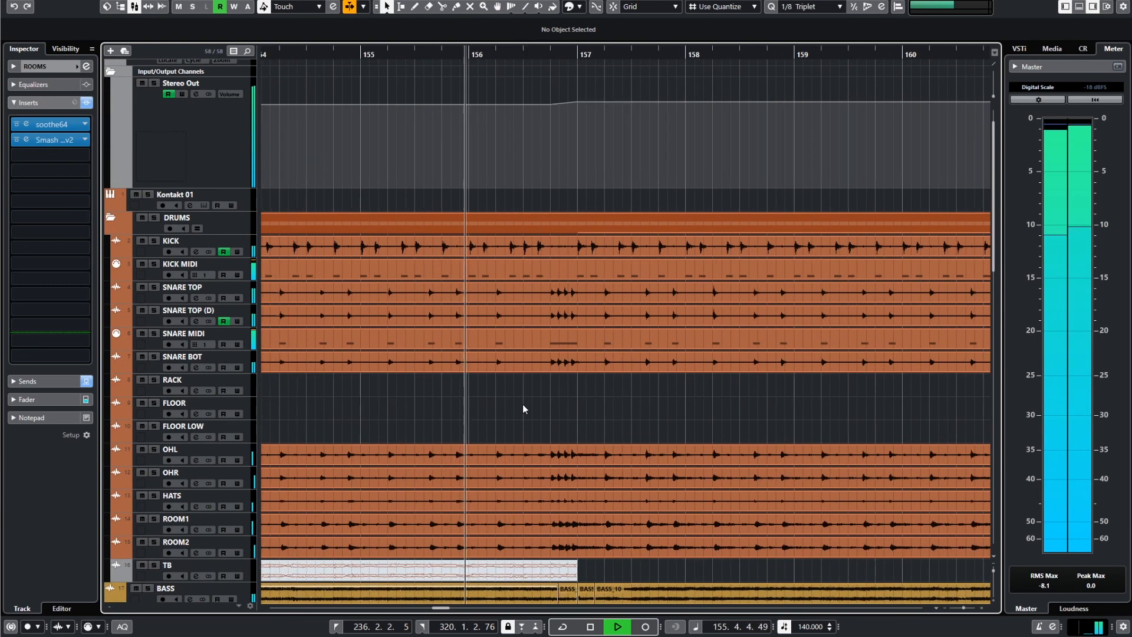
scroll(512, 381, down, 7)
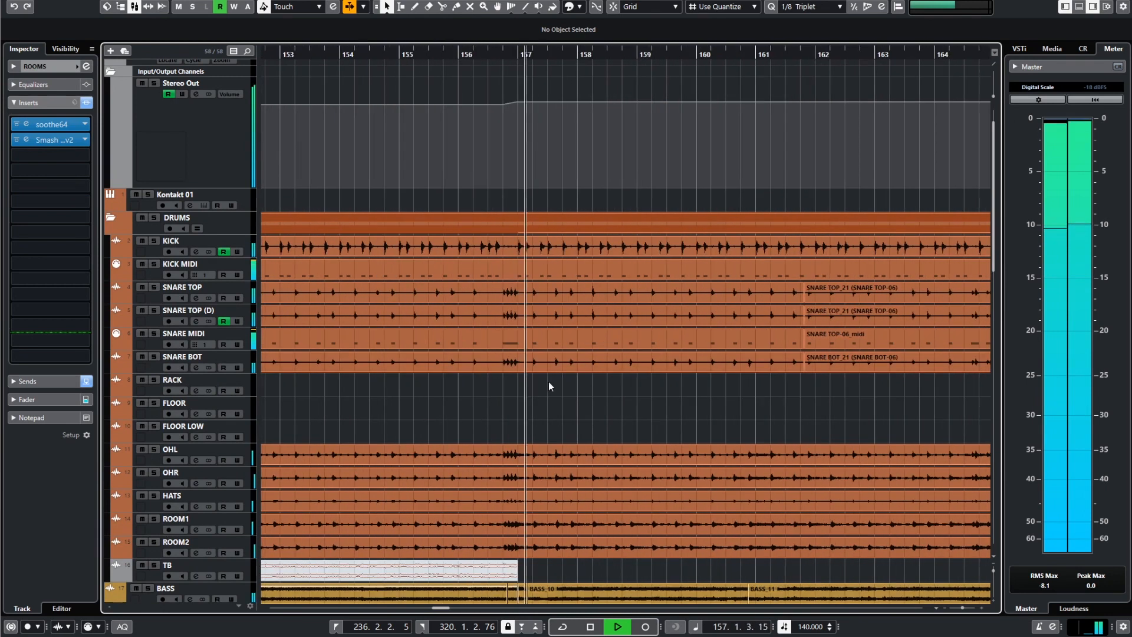
Compare the drum, bass, guitar and vocal tracks after bar 157 with the song-wide Stereo Out volume automation during playback.
scroll(556, 388, down, 12)
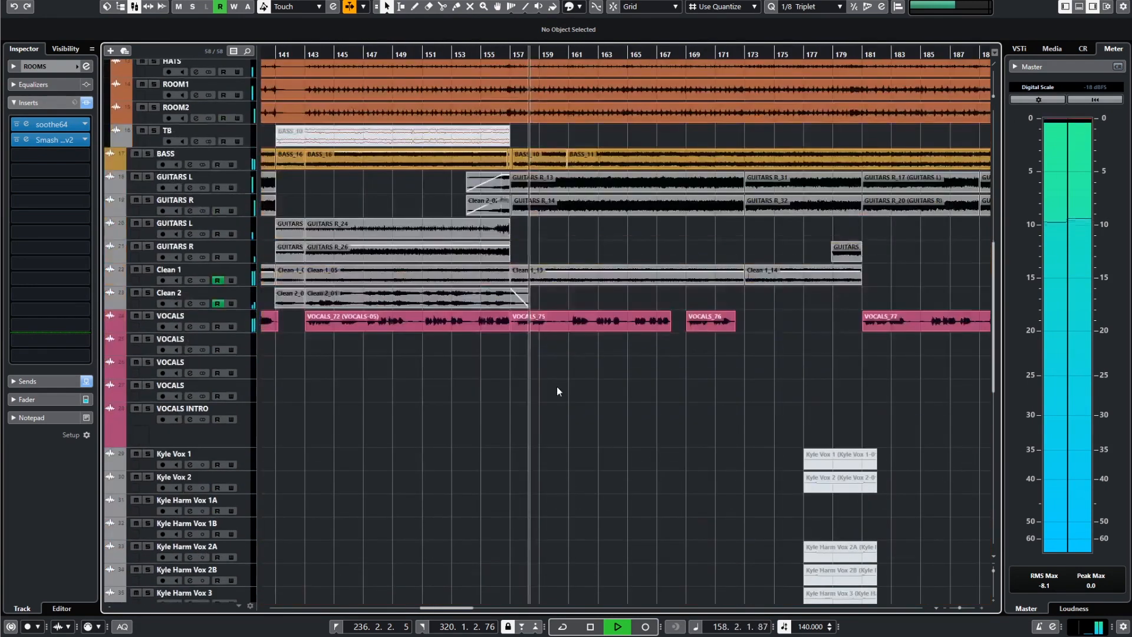
scroll(555, 390, up, 9)
scroll(555, 377, up, 3)
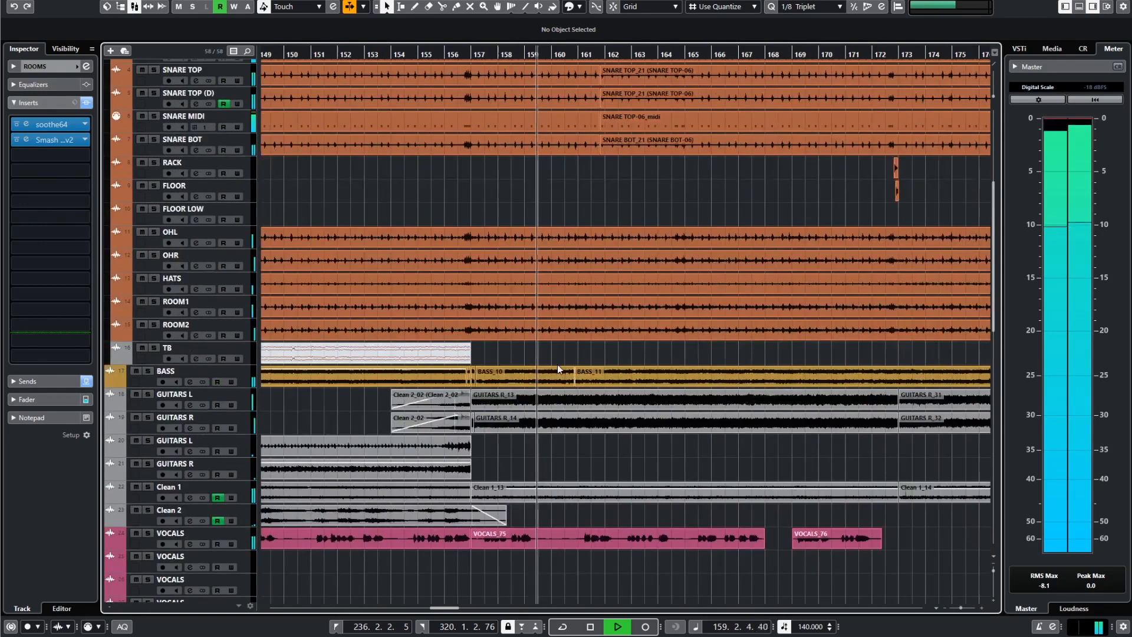
scroll(557, 363, up, 5)
scroll(567, 387, down, 10)
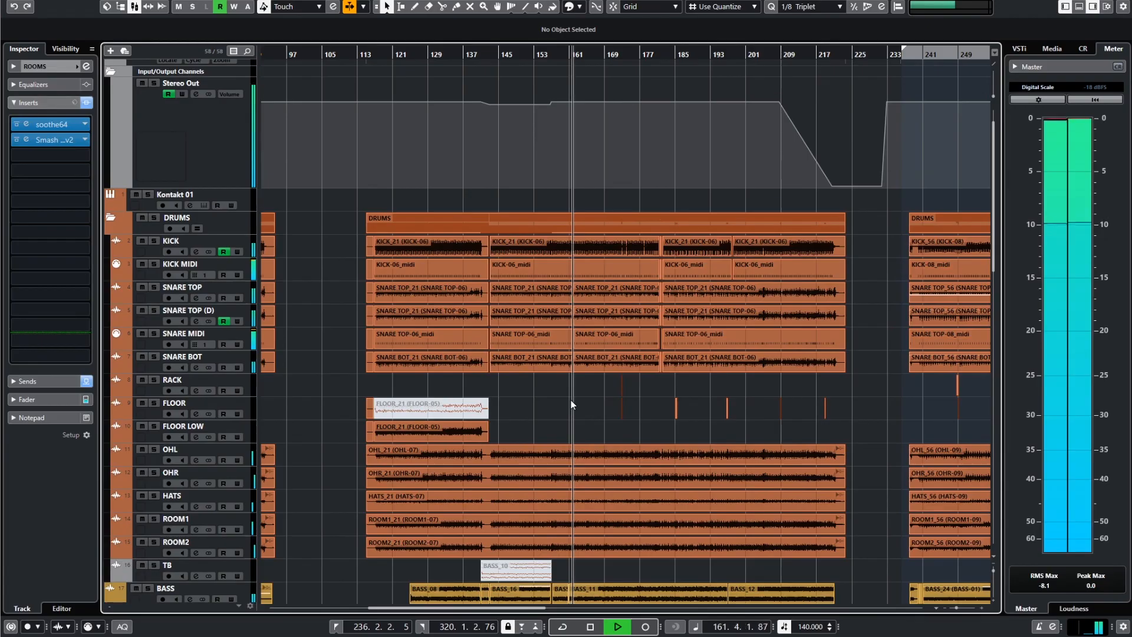
key(KP_1)
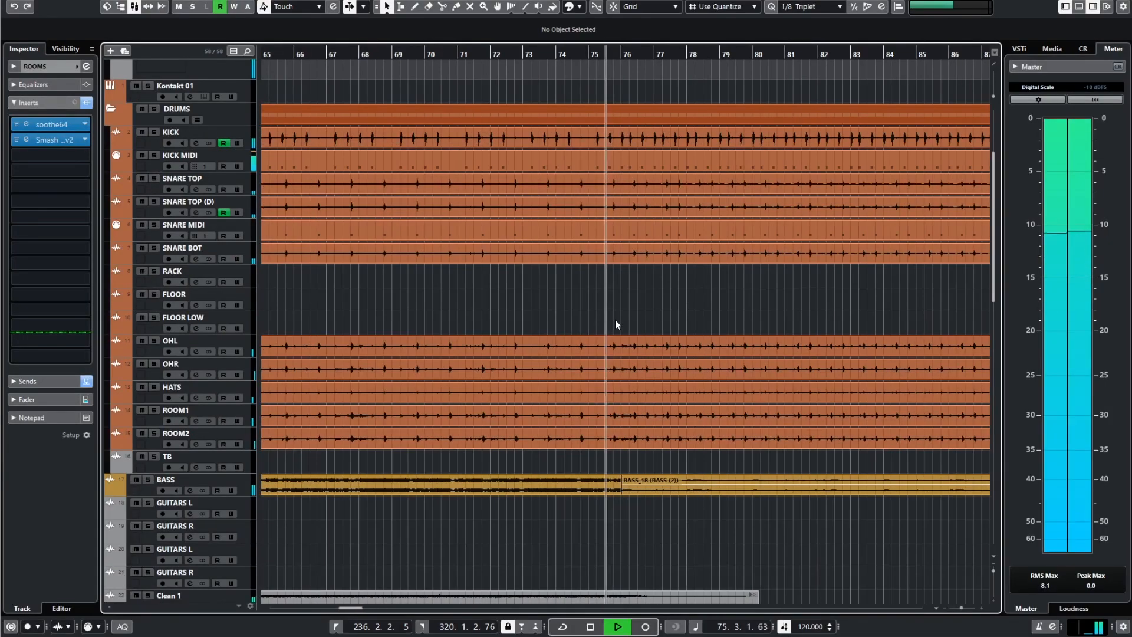
Inspect the CLA Effects Stereo insert on the VOCALS INTRO track while the mix plays from about bar 76, and close its window.
scroll(617, 318, down, 3)
scroll(590, 319, right, 3)
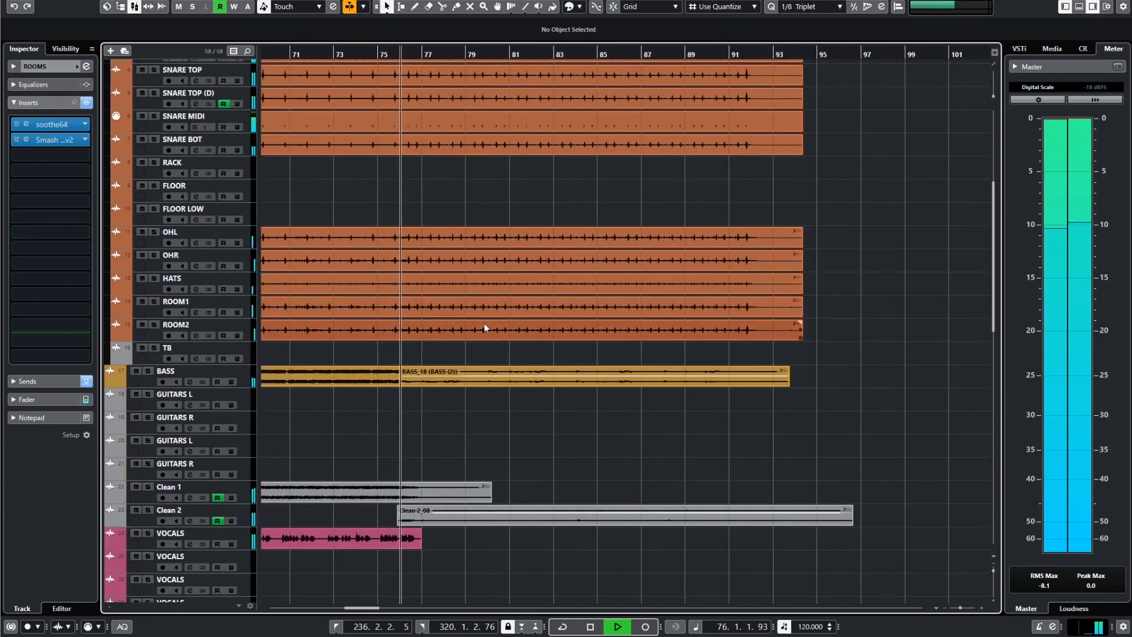
scroll(484, 324, up, 5)
scroll(512, 351, left, 1)
scroll(523, 361, down, 2)
scroll(524, 362, up, 5)
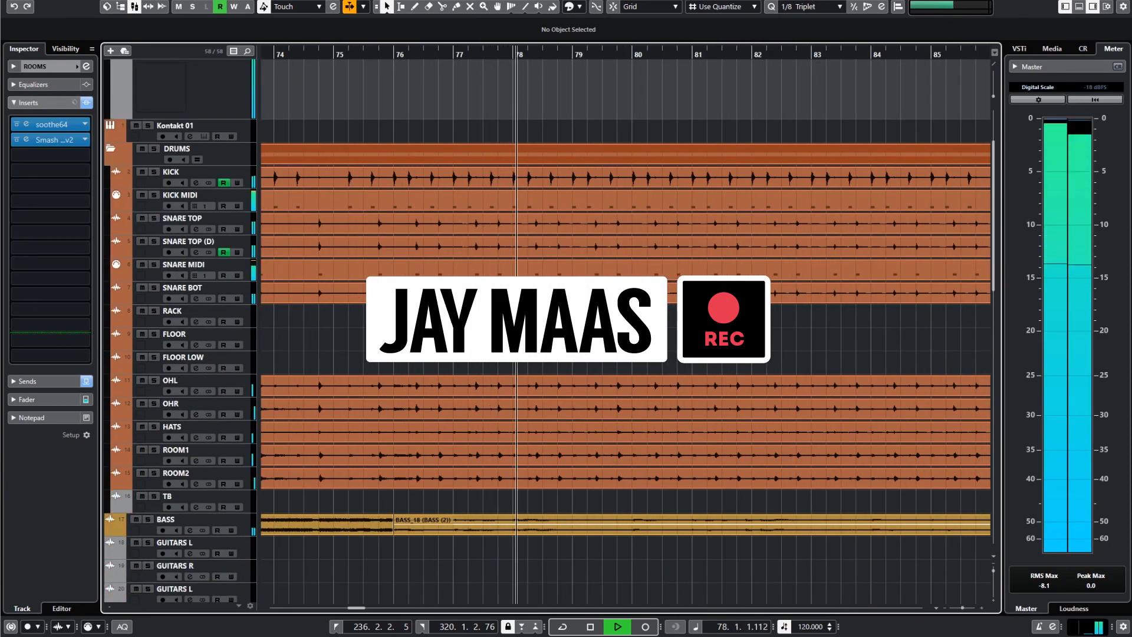
scroll(524, 363, down, 5)
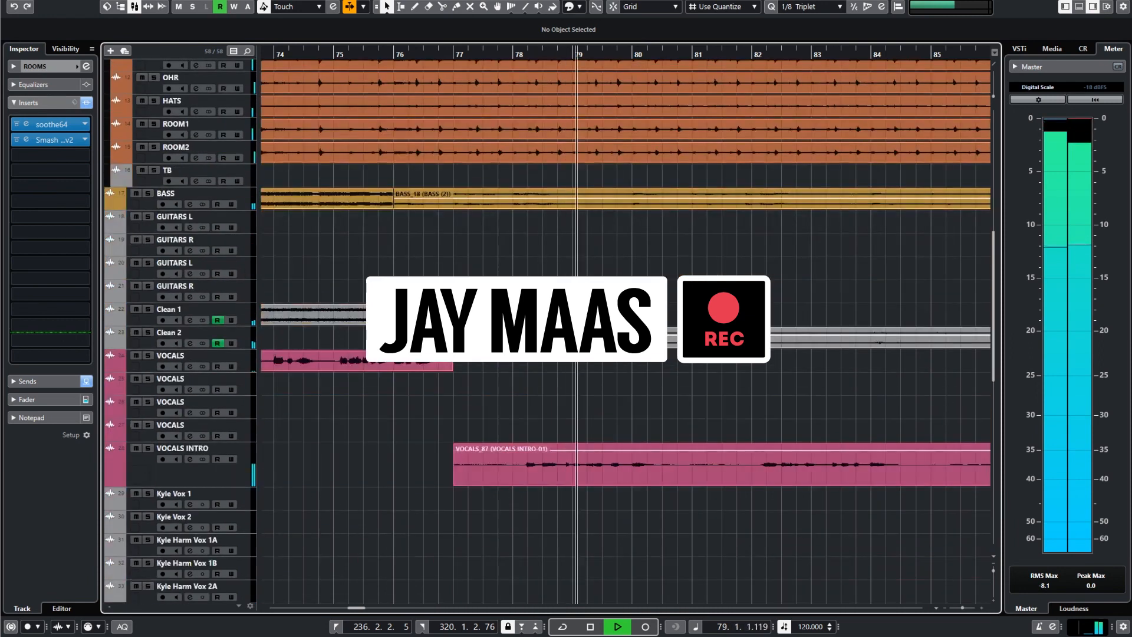
click(241, 470)
click(26, 176)
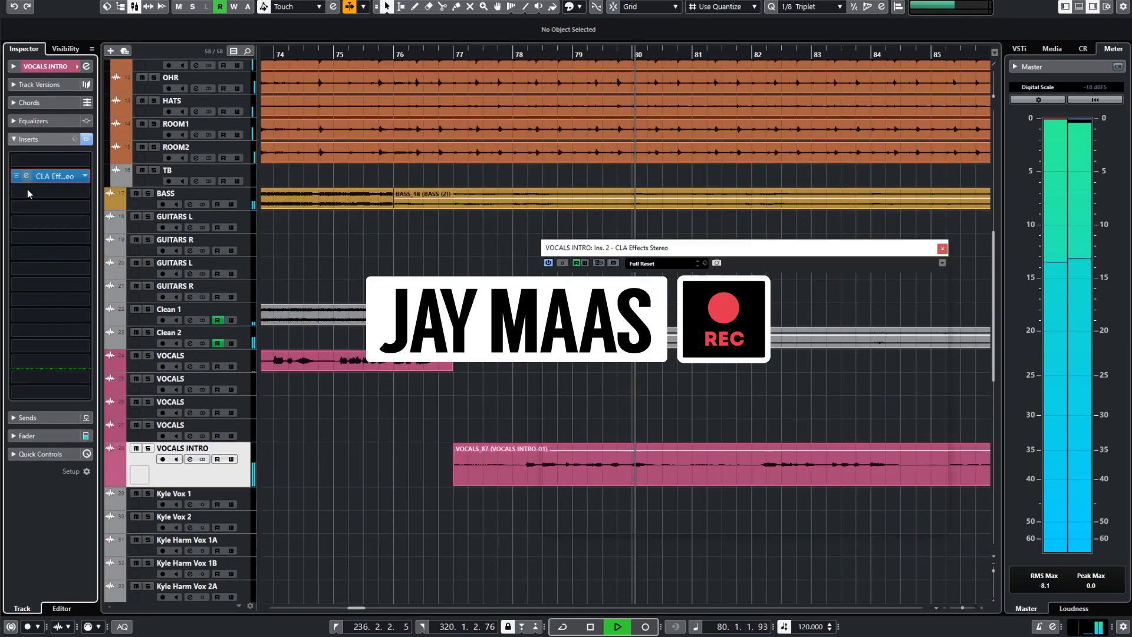
drag(684, 256, 529, 173)
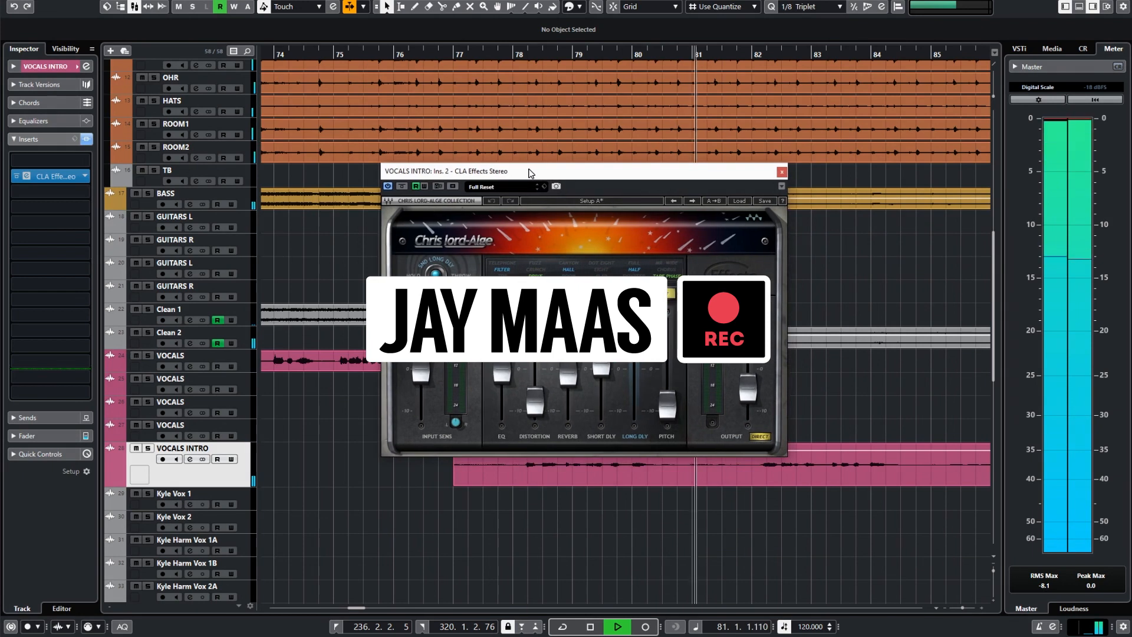
click(782, 175)
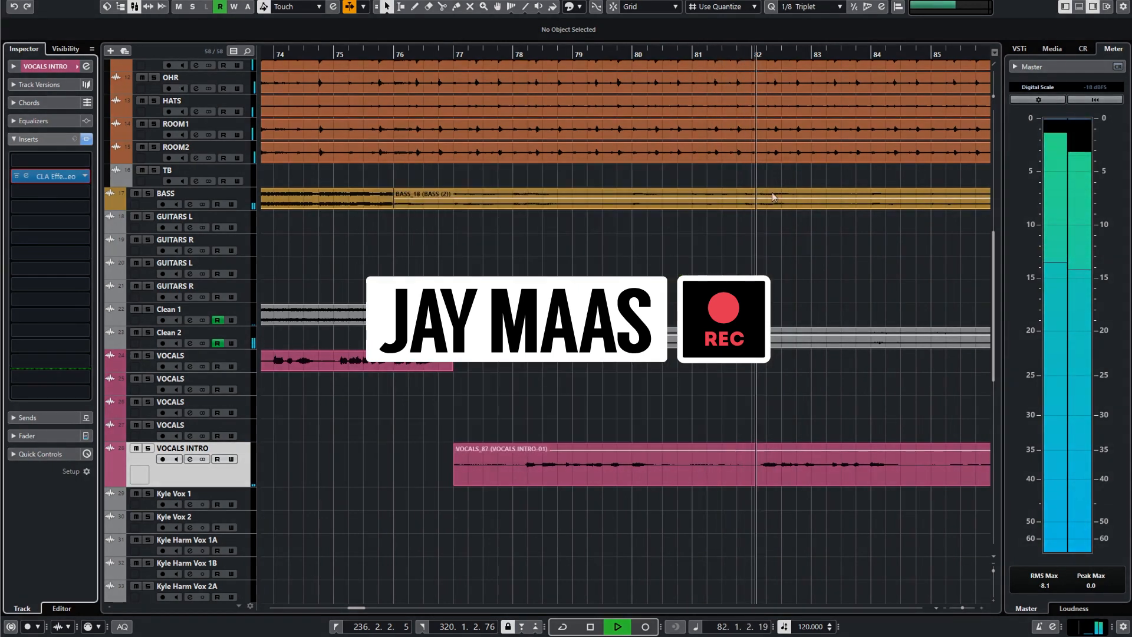
key(g)
key(g)
key(g)
key(g)
scroll(667, 313, up, 4)
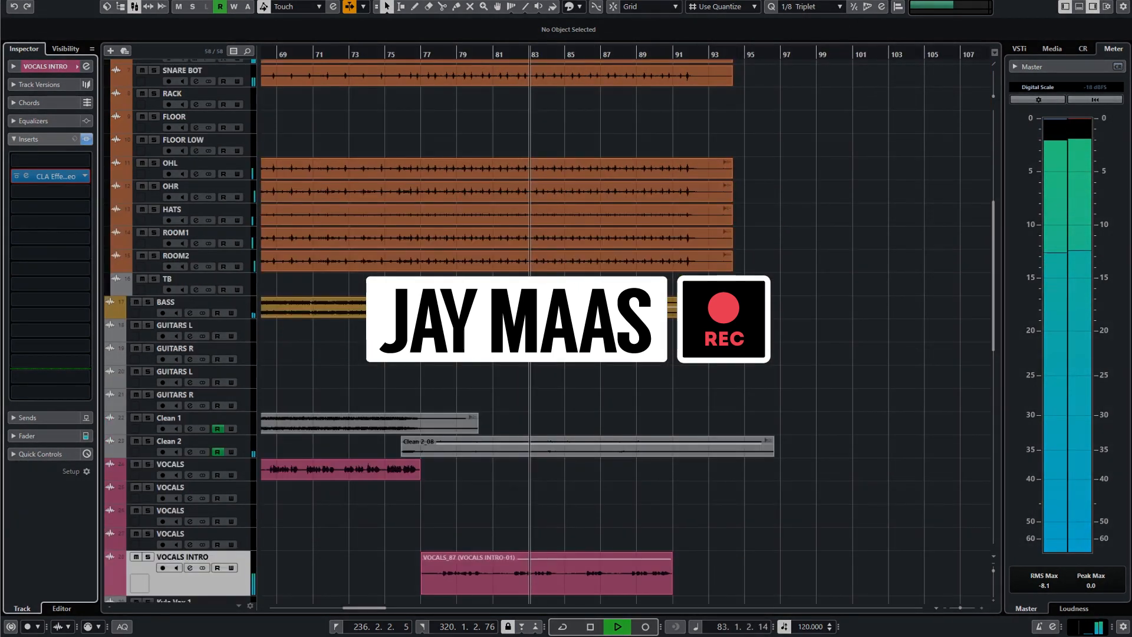
key(h)
key(h)
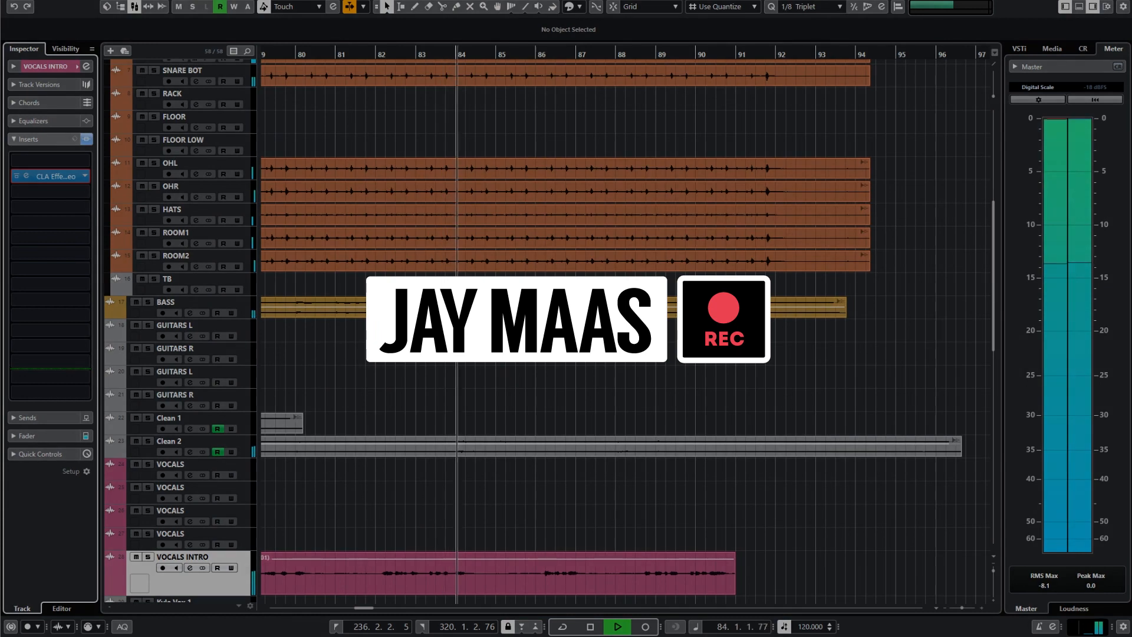